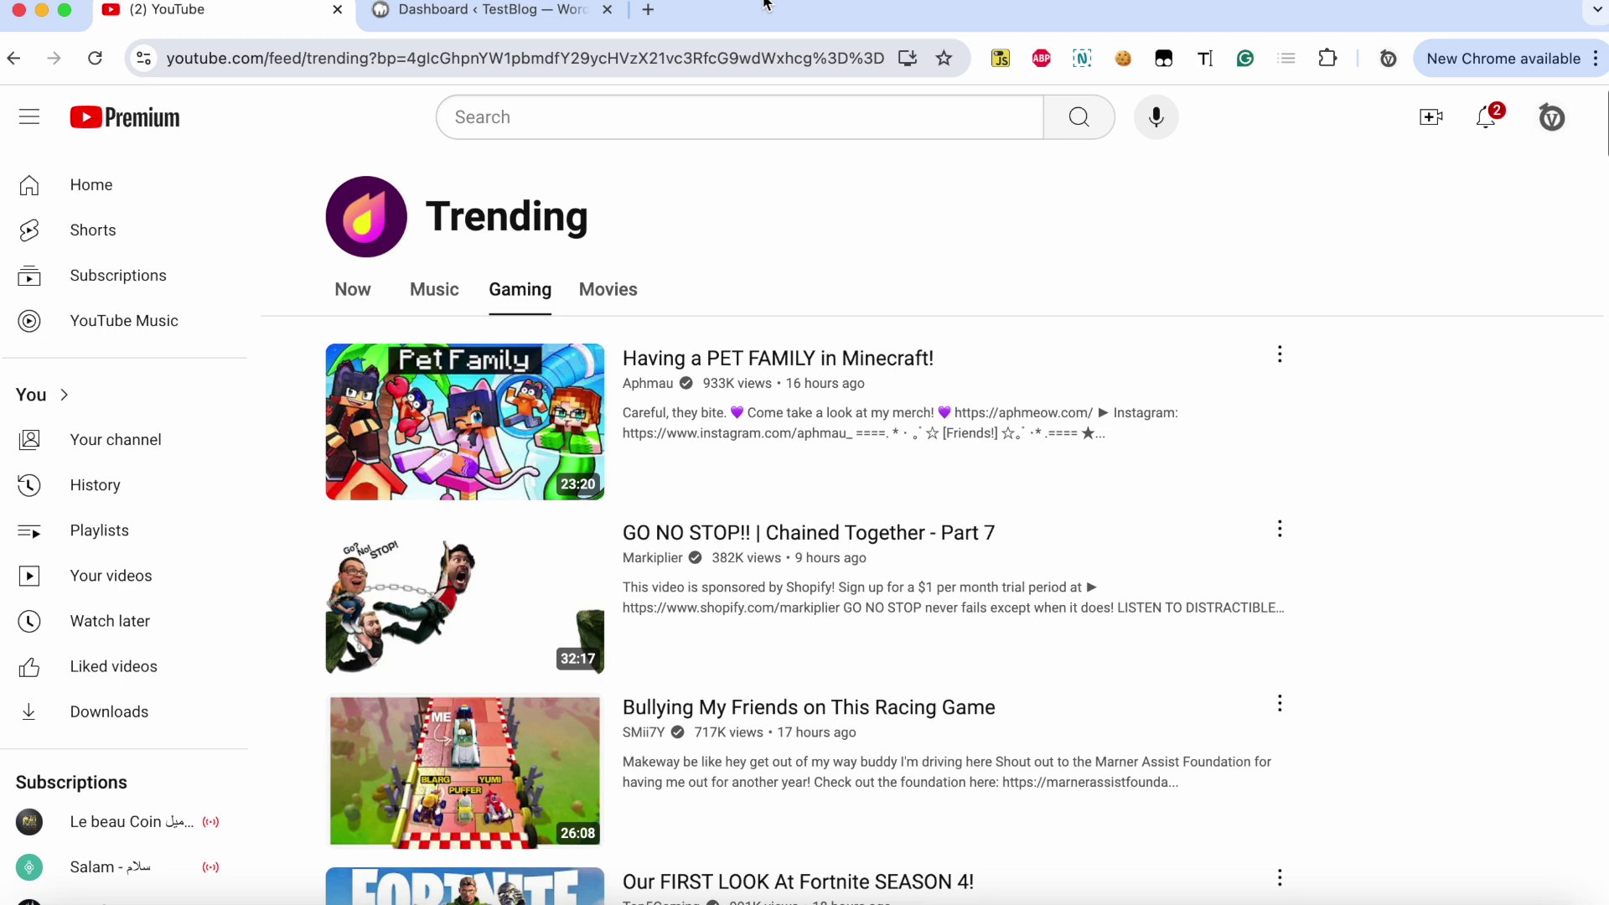
- Switch from YouTube's trending Gaming page to the TestBlog WordPress dashboard tab
{"action": "left_click", "coordinate": [476, 14]}
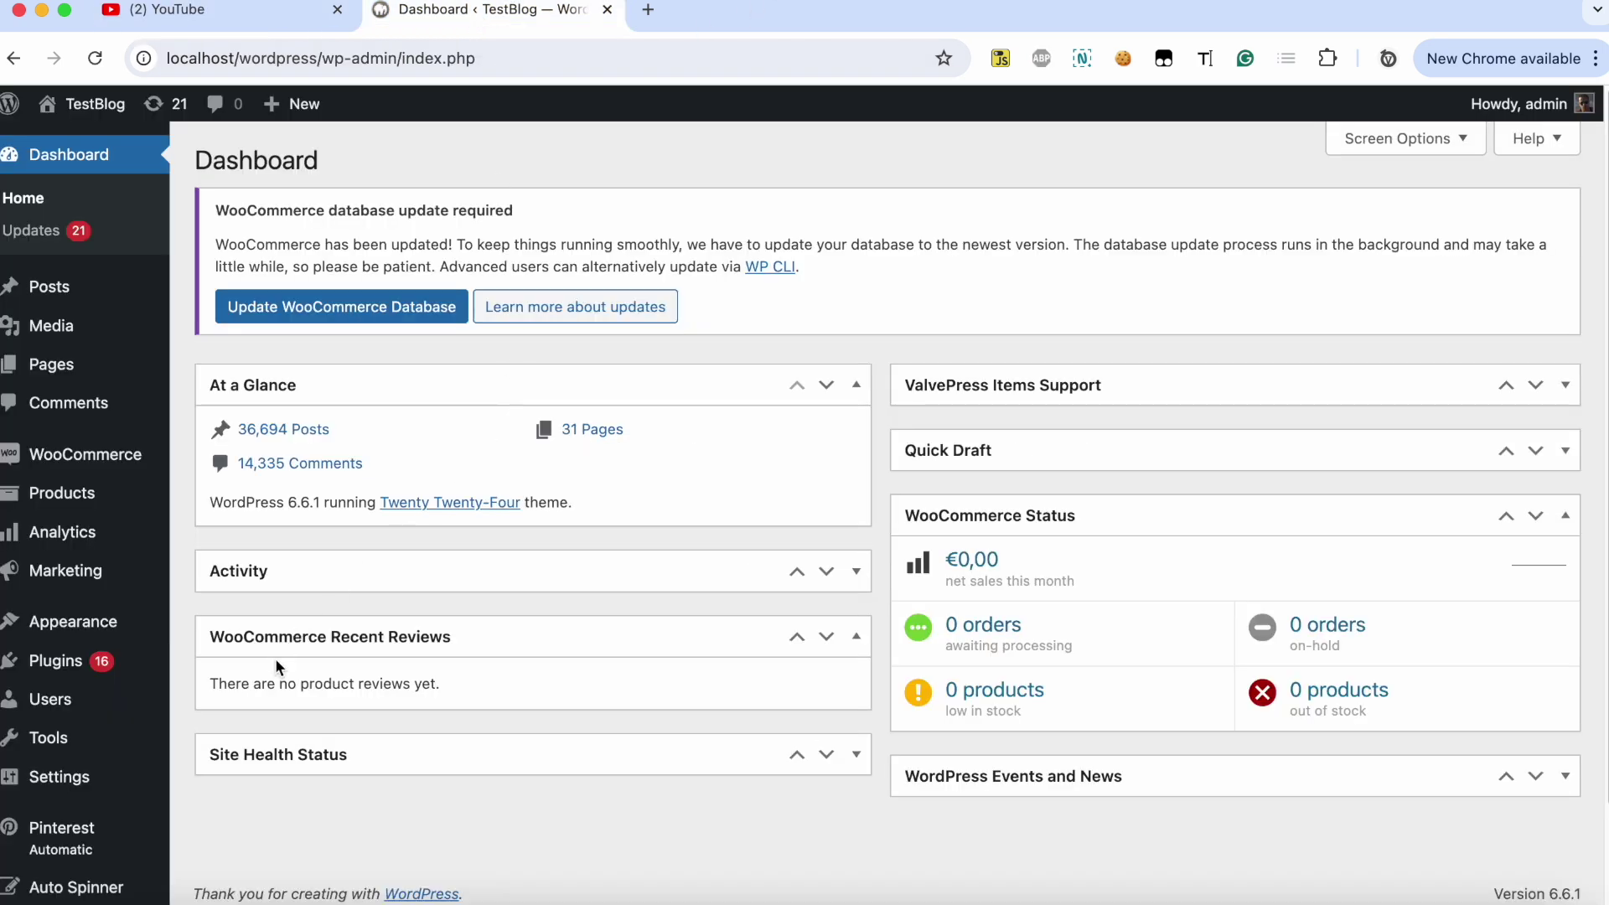
{"action": "scroll", "coordinate": [275, 657], "scroll_direction": "down", "scroll_amount": 3}
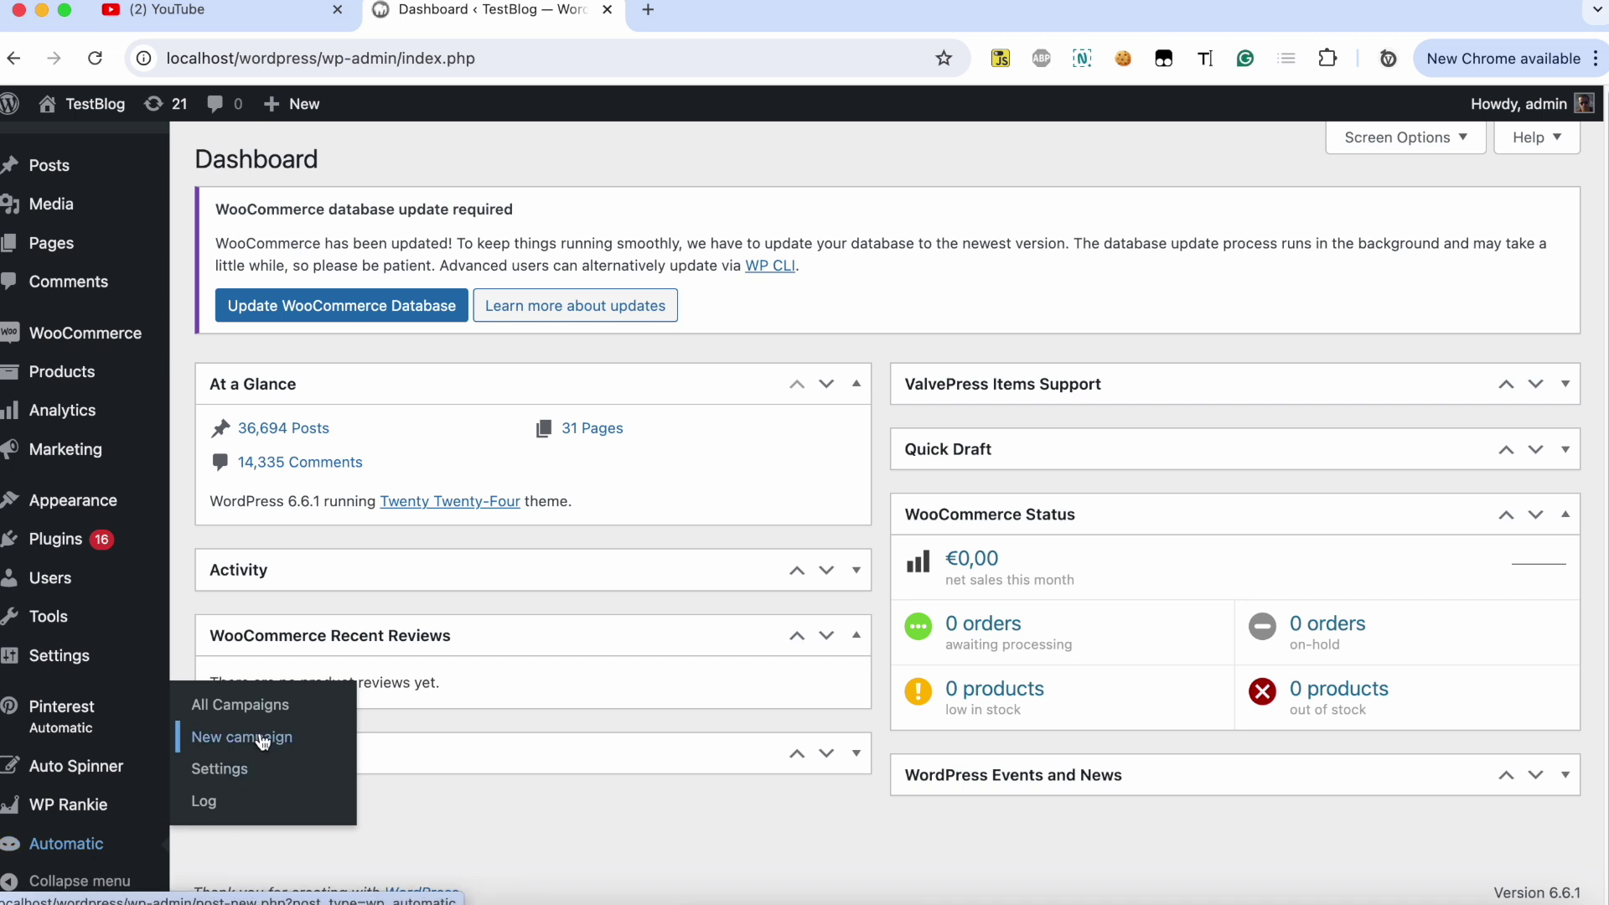
- Start a new Automatic plugin campaign from the sidebar's New campaign link
{"action": "left_click", "coordinate": [262, 737]}
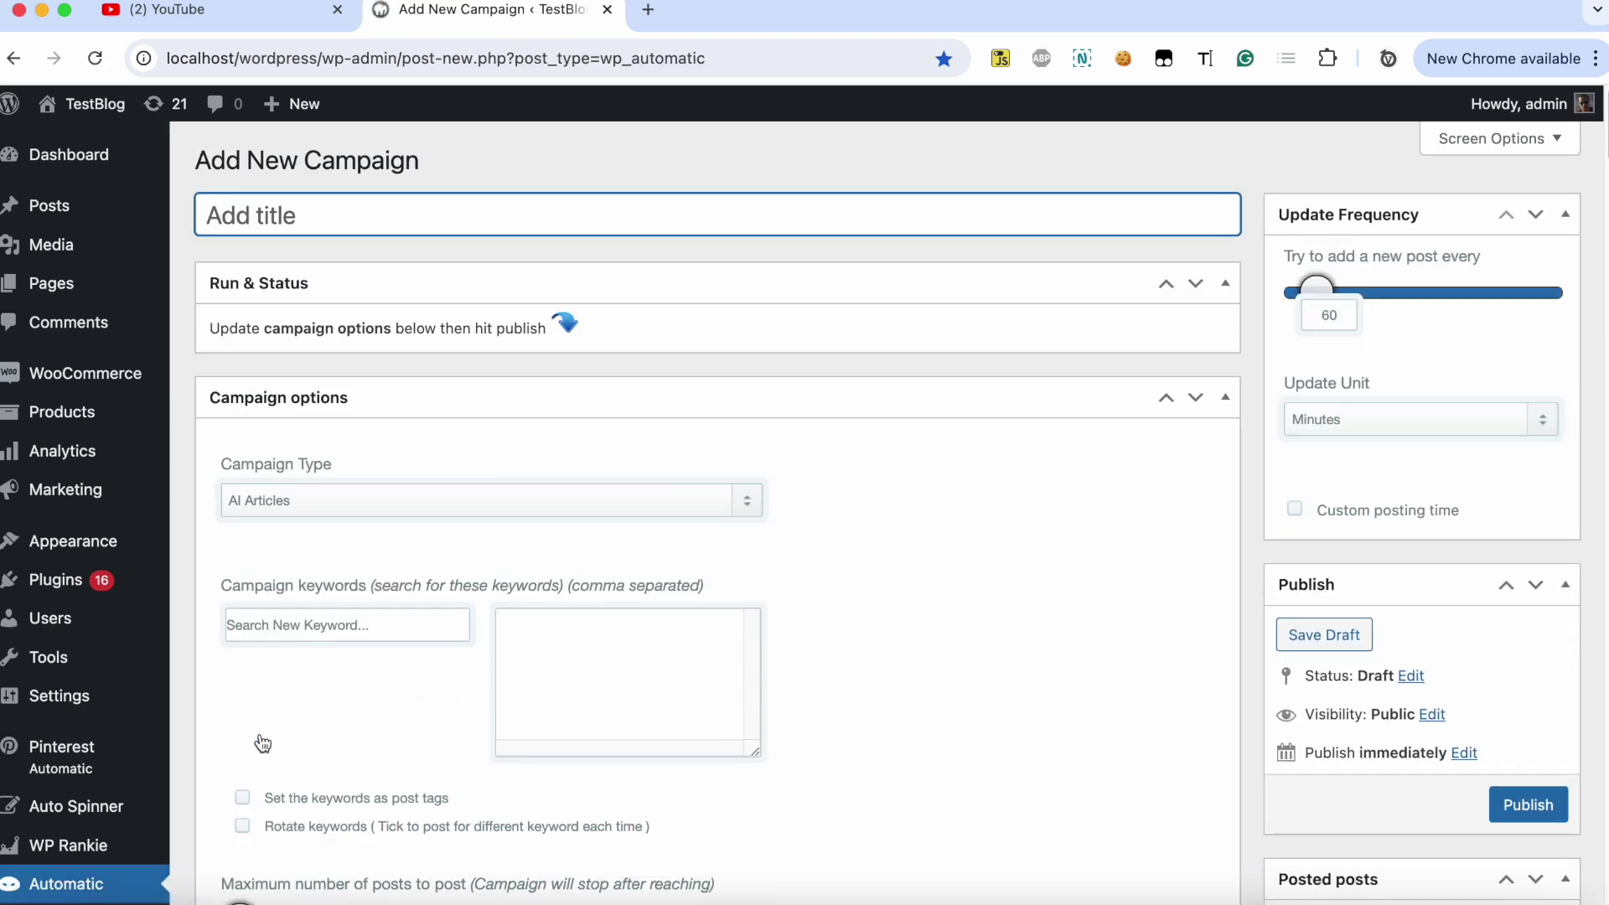
- Make it a Youtube campaign posting trending videos for region US, with video caching off
{"action": "left_click", "coordinate": [484, 500]}
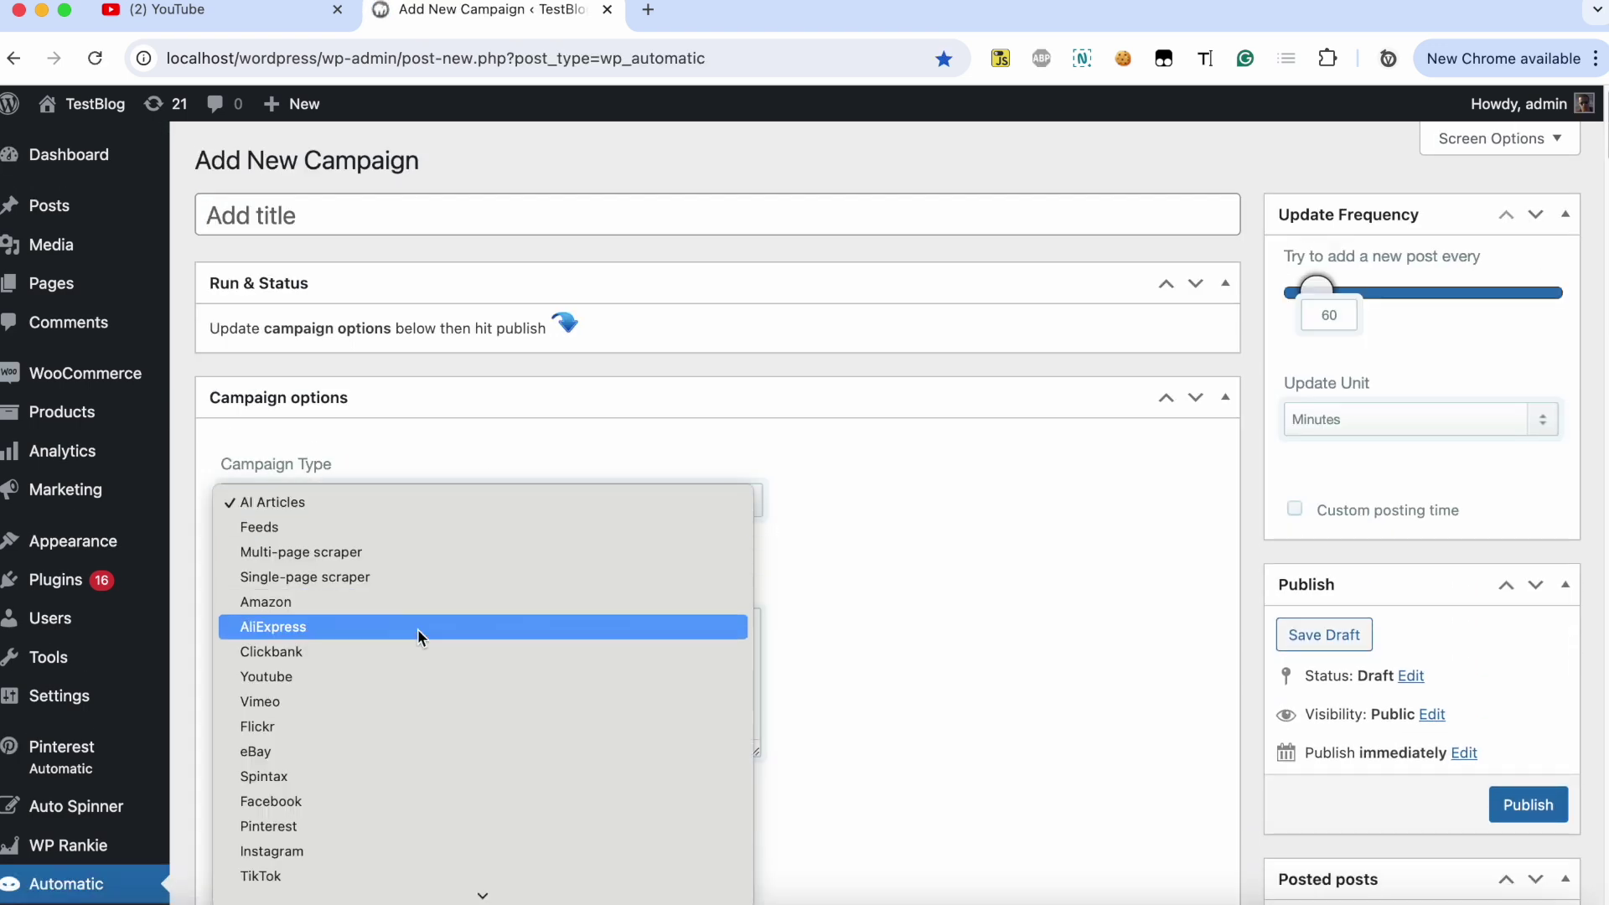
{"action": "left_click", "coordinate": [362, 680]}
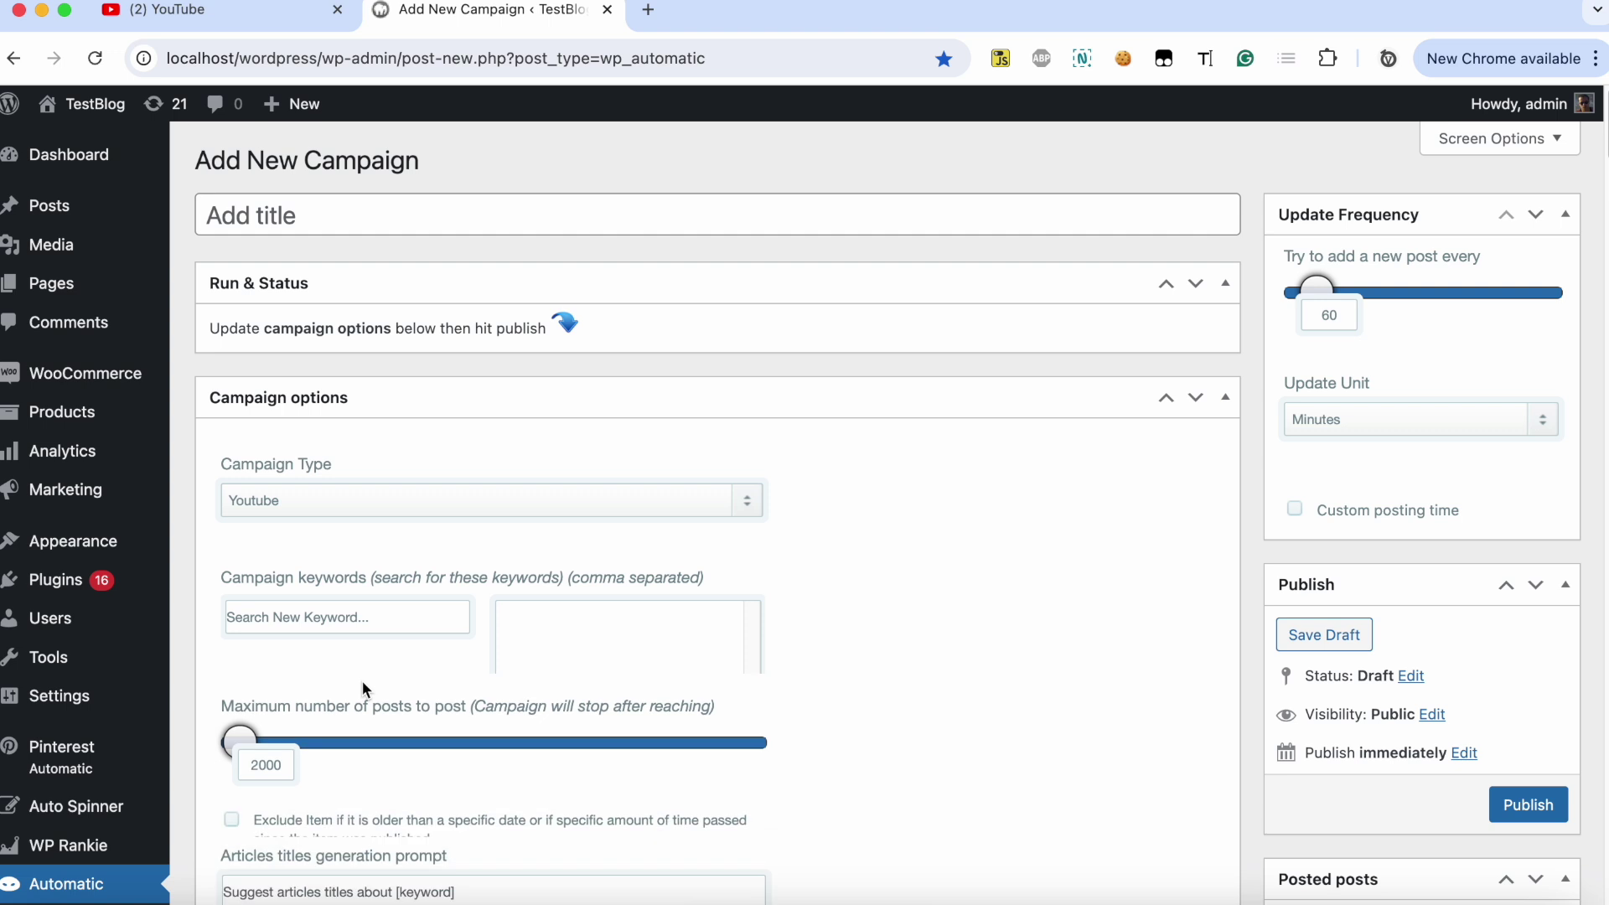
{"action": "scroll", "coordinate": [361, 680], "scroll_direction": "down", "scroll_amount": 3}
{"action": "scroll", "coordinate": [362, 680], "scroll_direction": "down", "scroll_amount": 3}
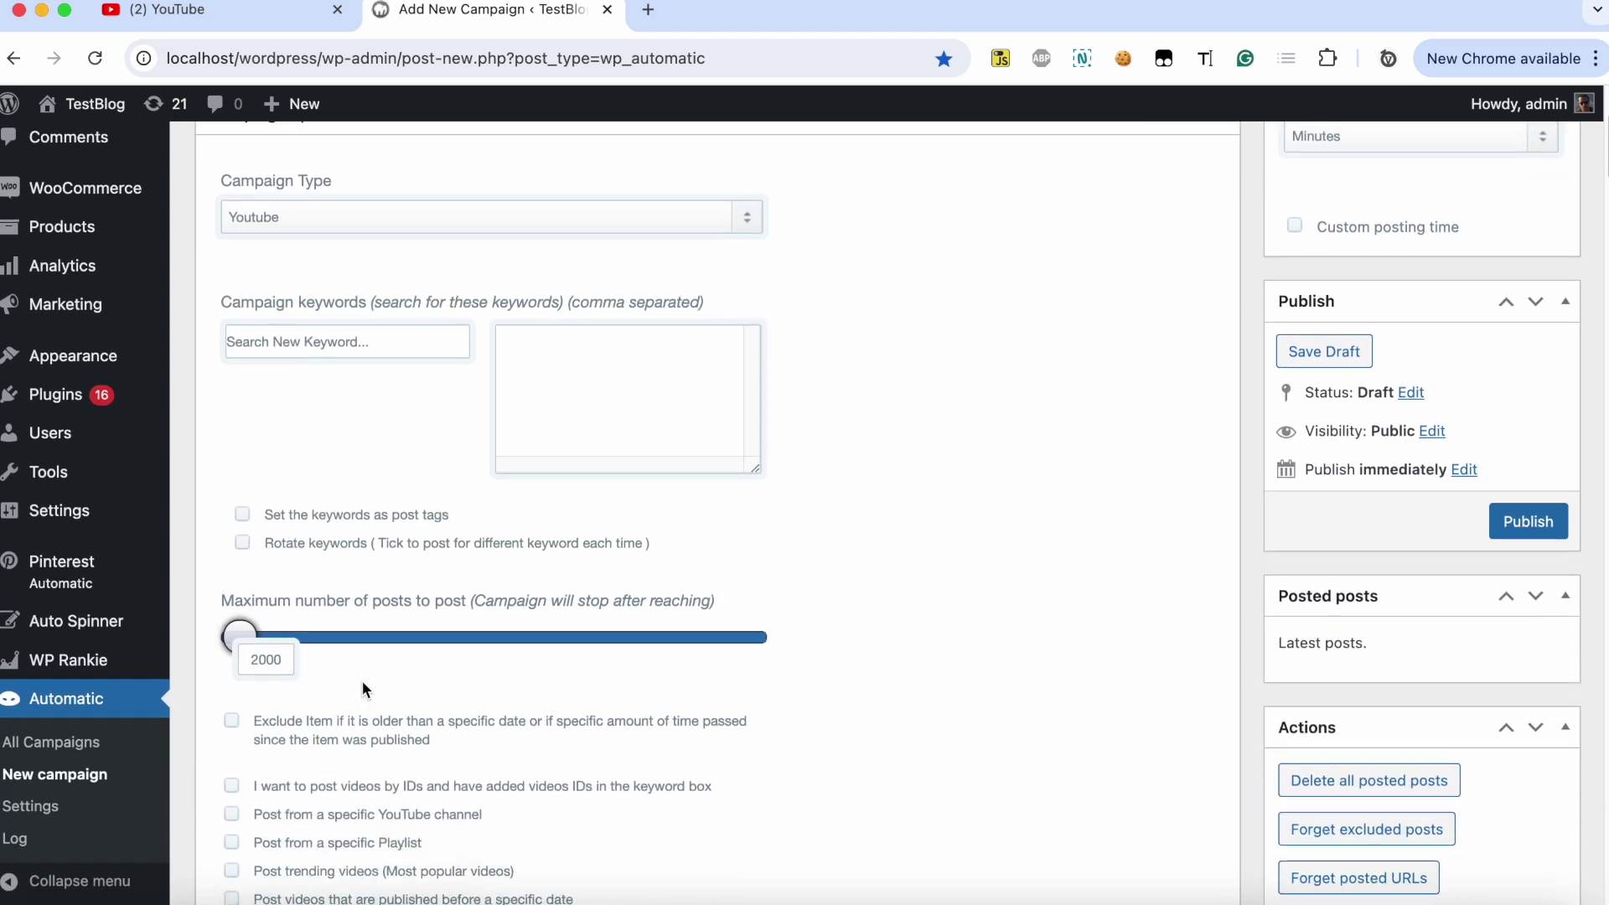
{"action": "scroll", "coordinate": [362, 679], "scroll_direction": "down", "scroll_amount": 2}
{"action": "scroll", "coordinate": [362, 680], "scroll_direction": "down", "scroll_amount": 2}
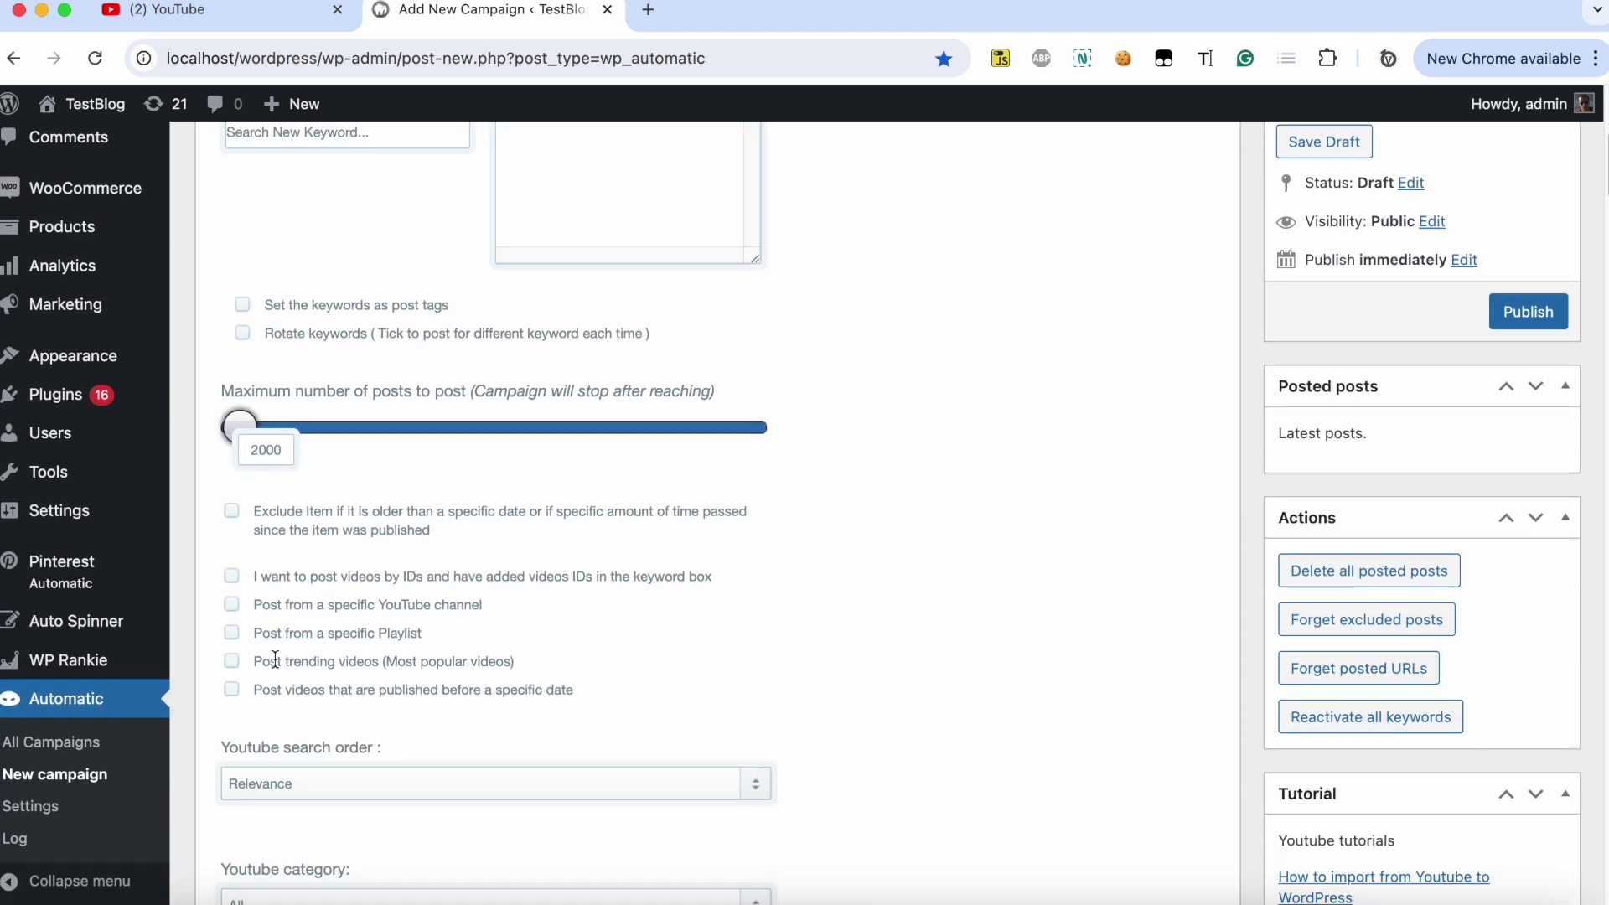
{"action": "left_click", "coordinate": [231, 661]}
{"action": "scroll", "coordinate": [232, 666], "scroll_direction": "down", "scroll_amount": 2}
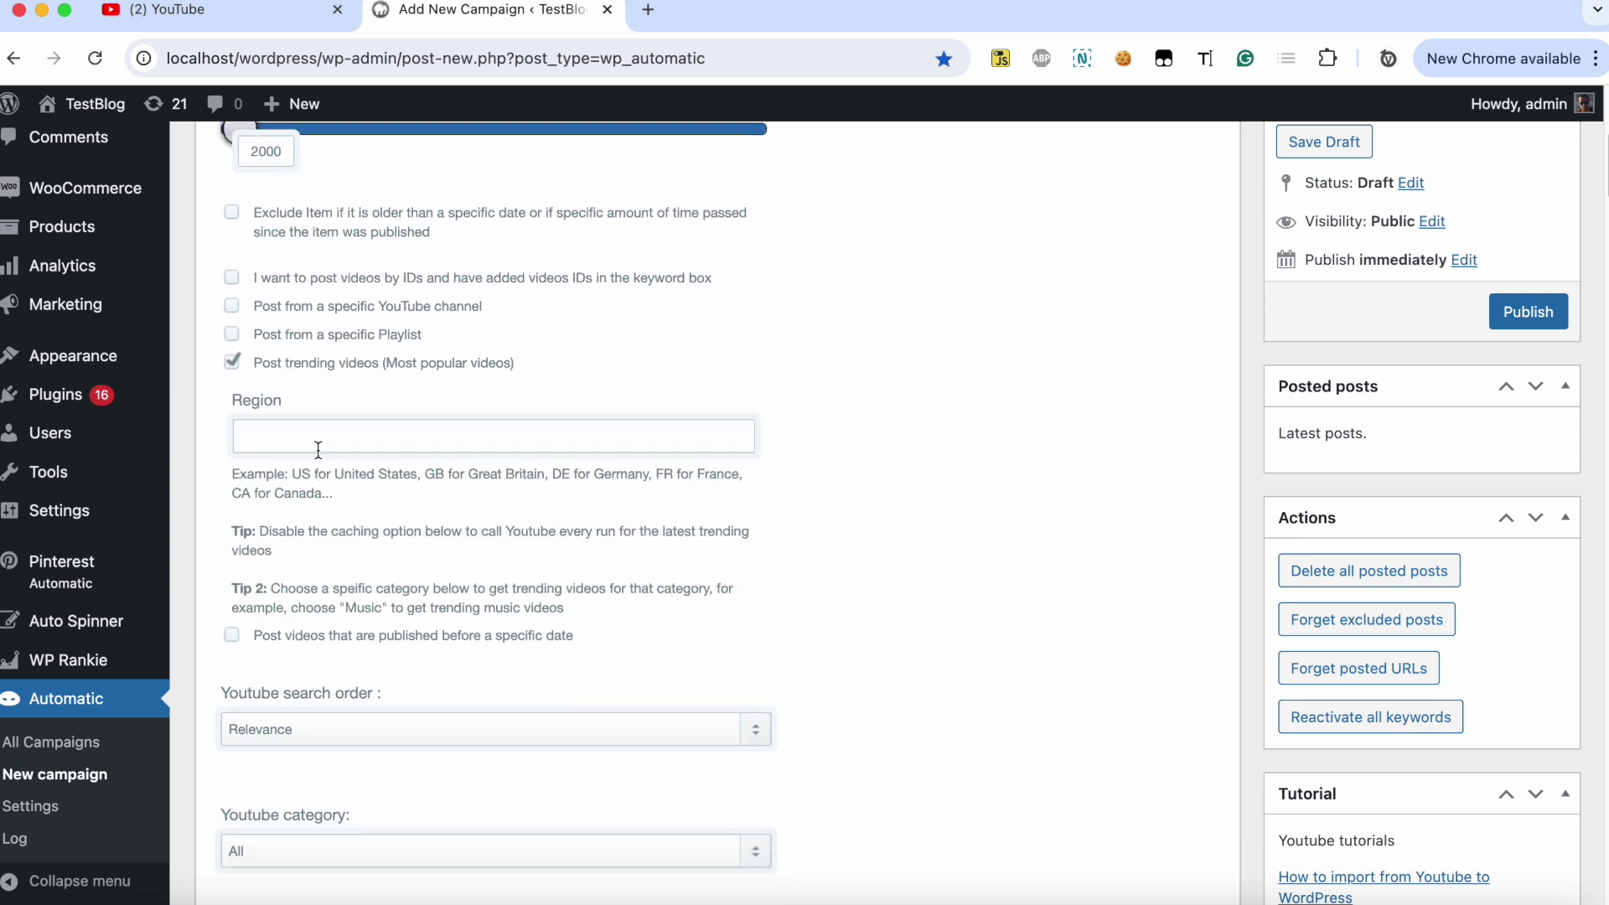
{"action": "left_click", "coordinate": [286, 436]}
{"action": "type", "text": "US"}
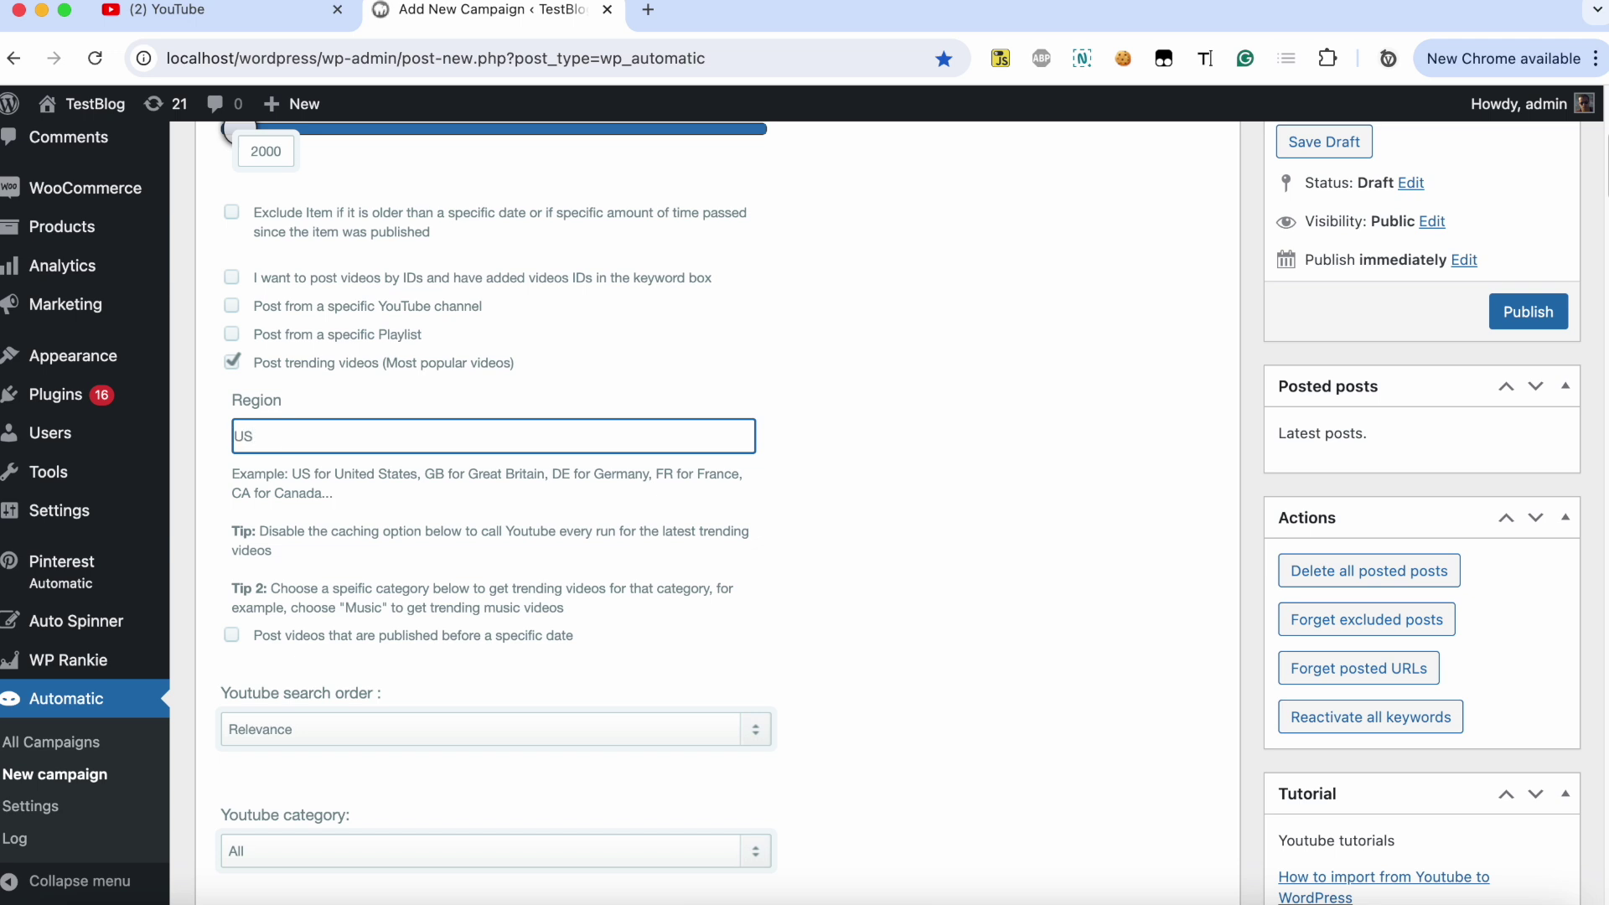
{"action": "scroll", "coordinate": [504, 566], "scroll_direction": "down", "scroll_amount": 1}
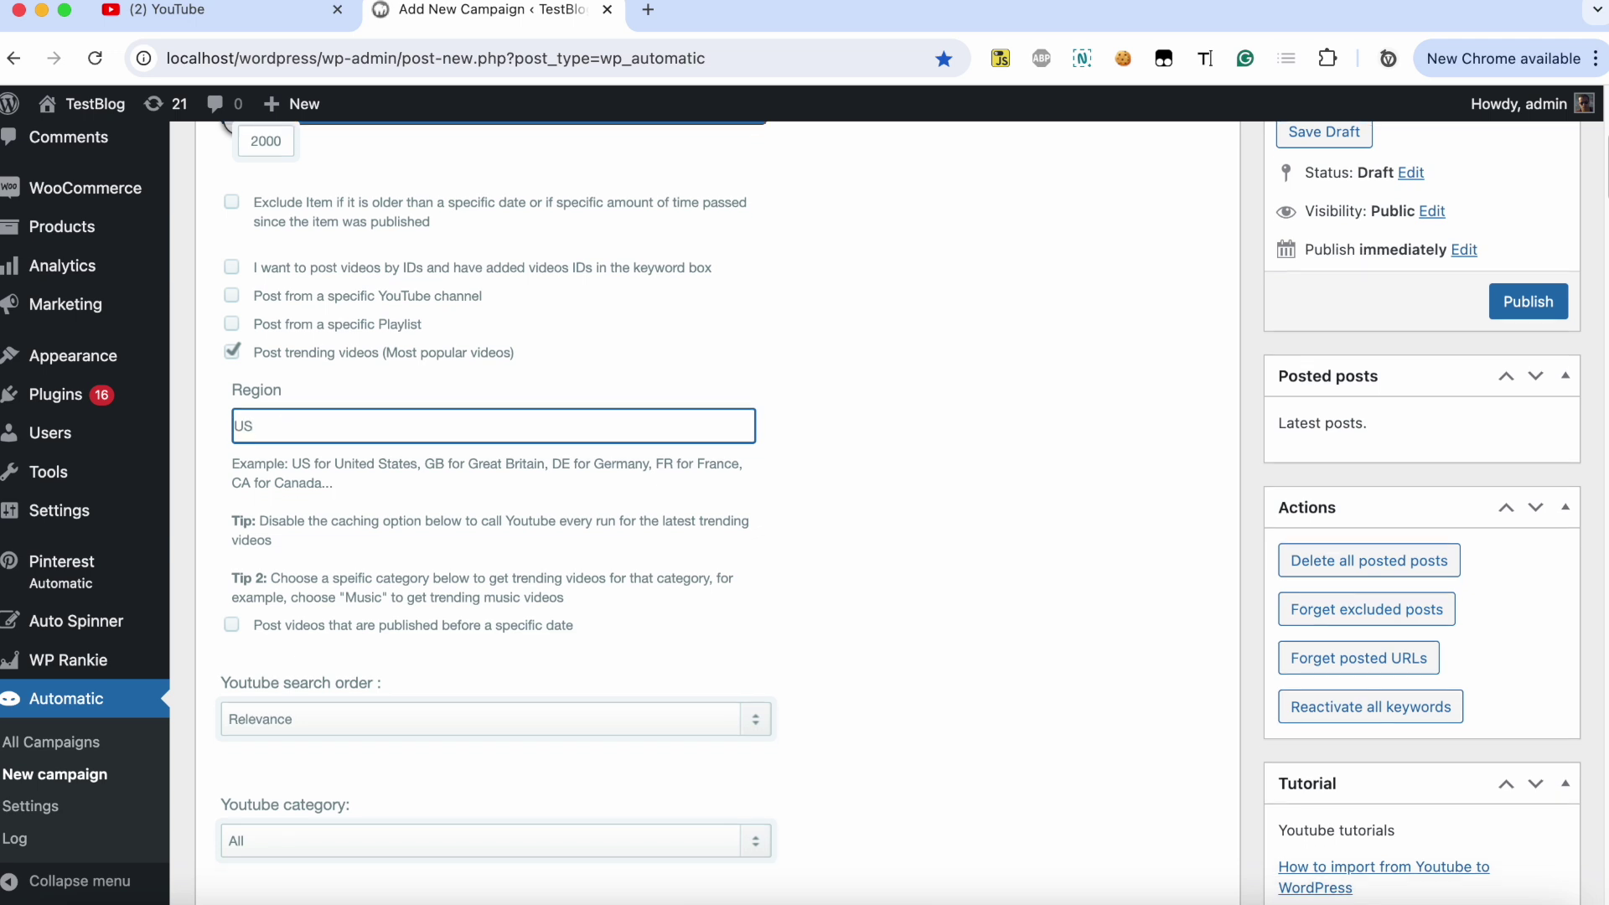
{"action": "scroll", "coordinate": [503, 567], "scroll_direction": "down", "scroll_amount": 3}
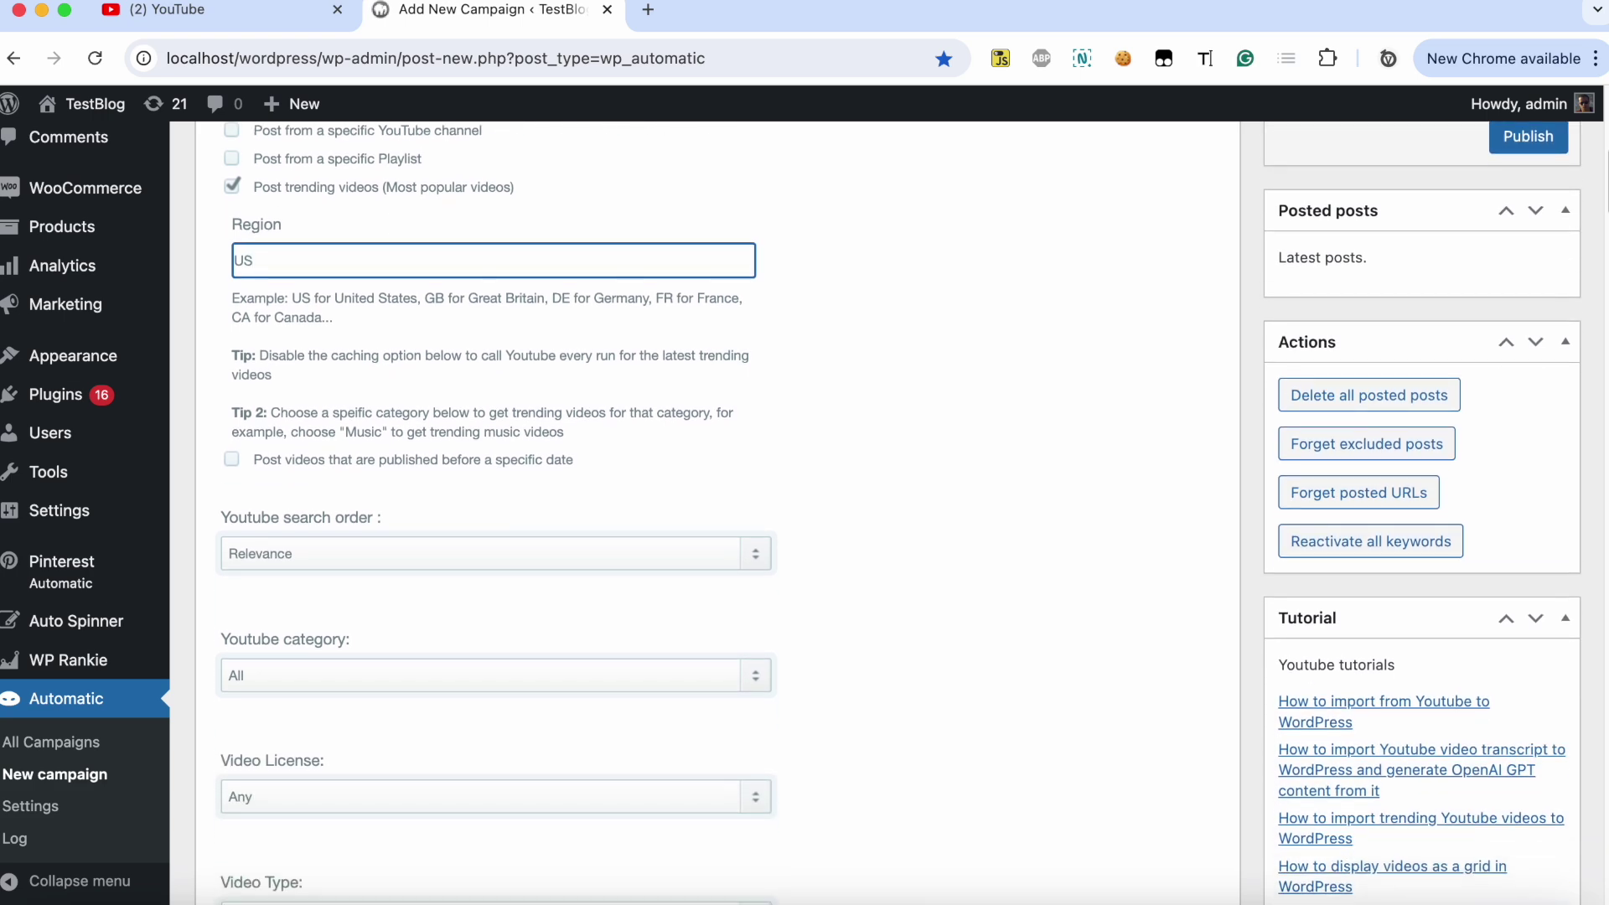
{"action": "scroll", "coordinate": [503, 566], "scroll_direction": "down", "scroll_amount": 4}
{"action": "scroll", "coordinate": [503, 565], "scroll_direction": "down", "scroll_amount": 4}
{"action": "scroll", "coordinate": [504, 565], "scroll_direction": "down", "scroll_amount": 4}
{"action": "scroll", "coordinate": [502, 565], "scroll_direction": "down", "scroll_amount": 4}
{"action": "scroll", "coordinate": [503, 565], "scroll_direction": "down", "scroll_amount": 2}
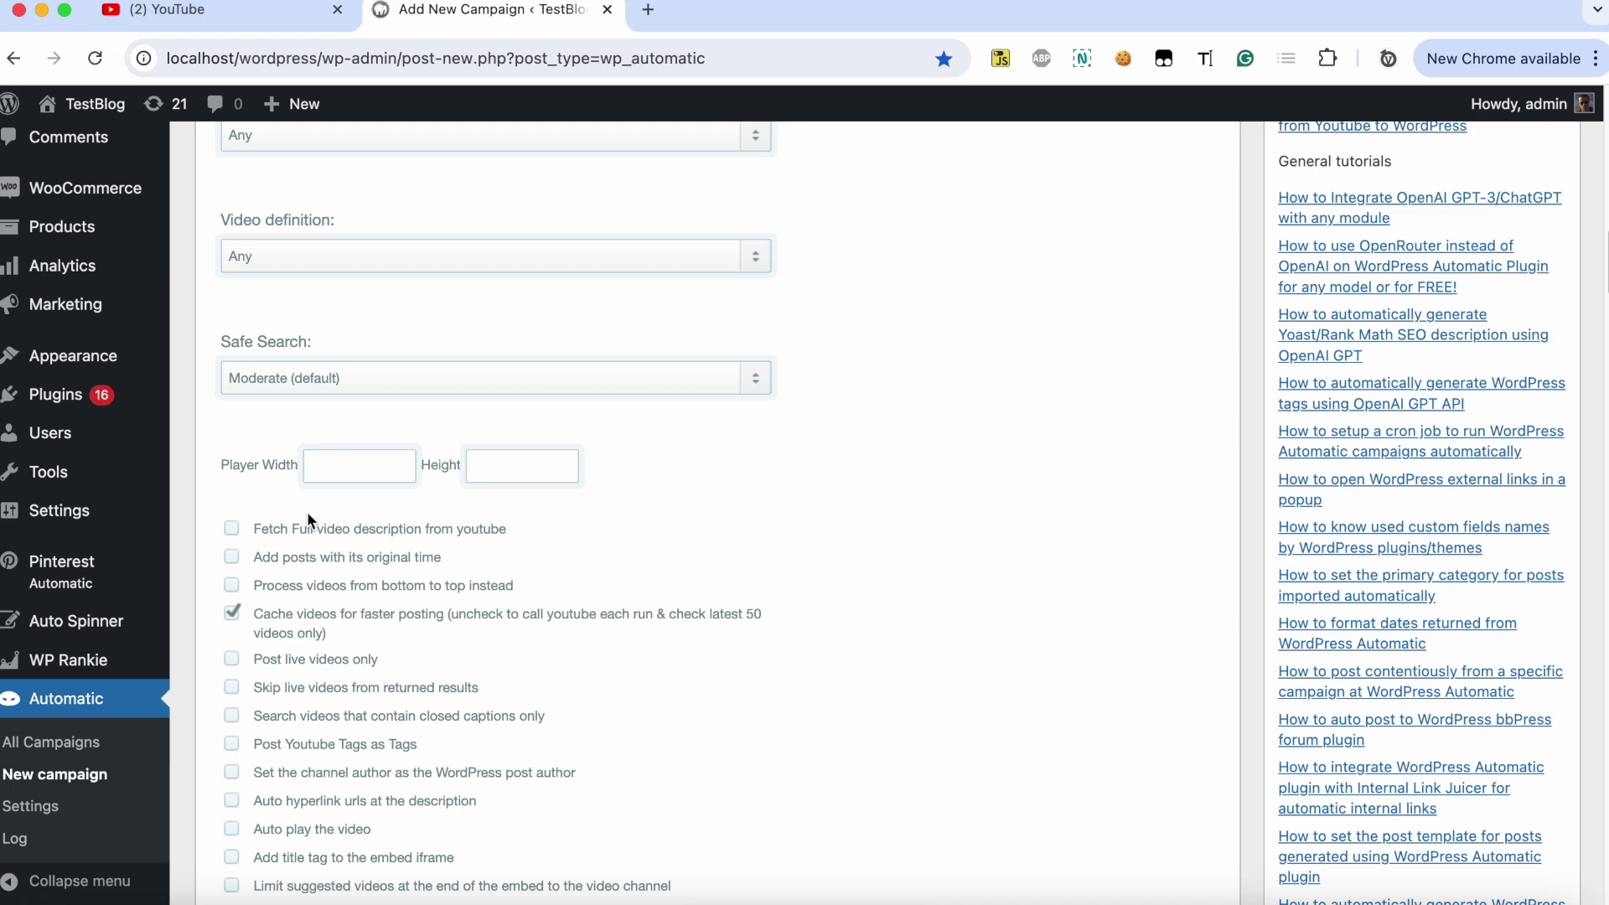
{"action": "left_click", "coordinate": [234, 615]}
{"action": "scroll", "coordinate": [351, 627], "scroll_direction": "up", "scroll_amount": 5}
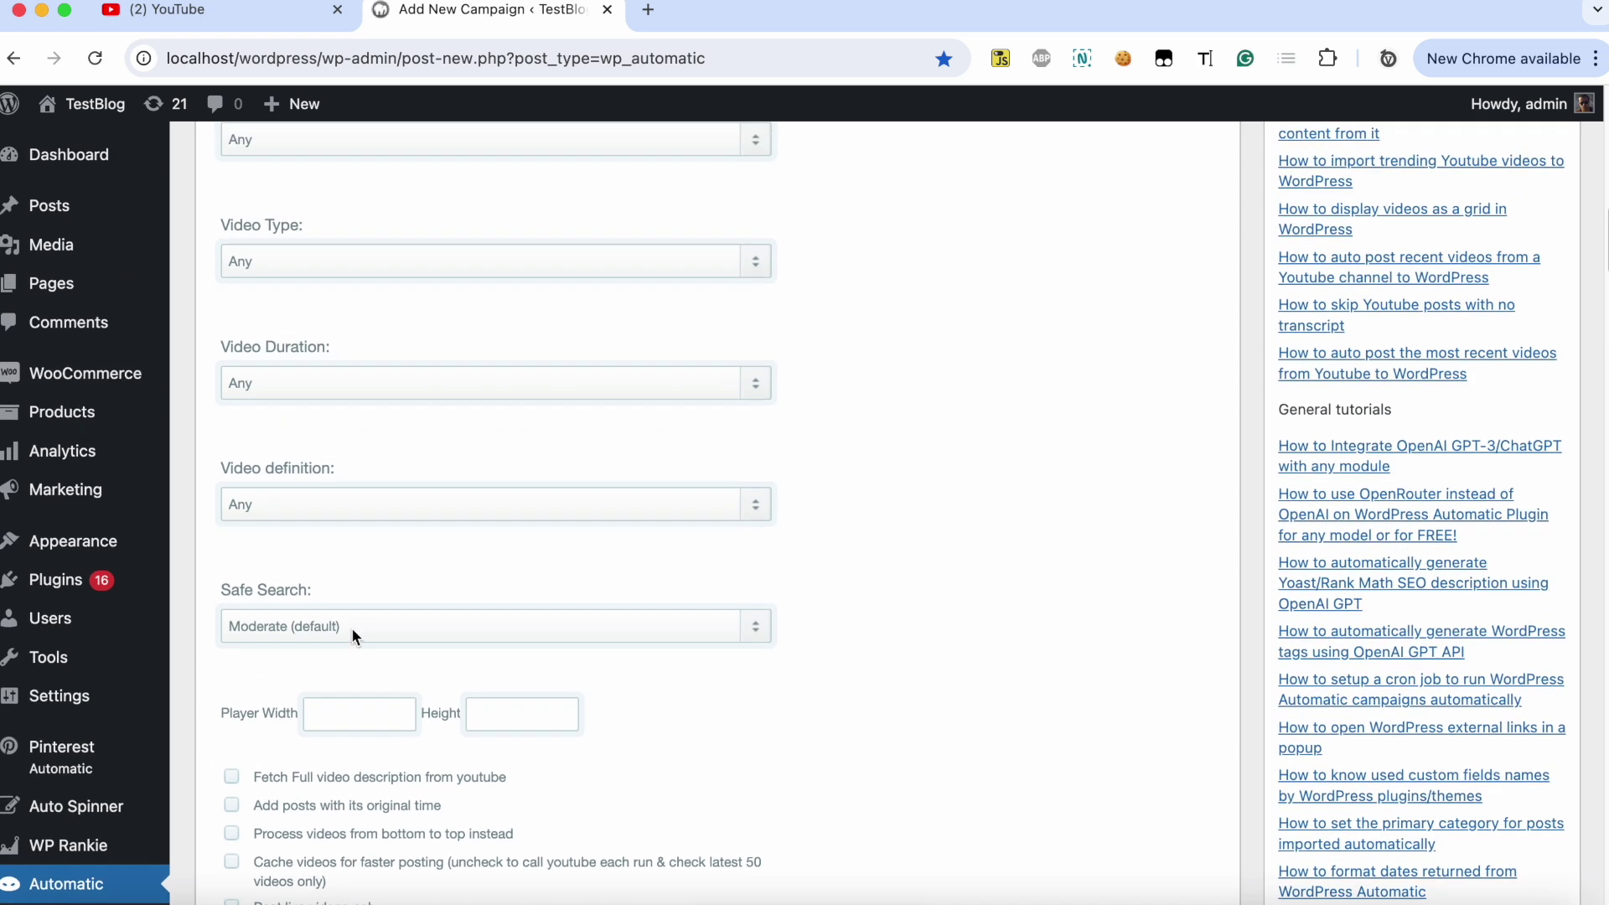
{"action": "scroll", "coordinate": [351, 627], "scroll_direction": "up", "scroll_amount": 5}
{"action": "scroll", "coordinate": [788, 601], "scroll_direction": "up", "scroll_amount": 5}
{"action": "scroll", "coordinate": [816, 619], "scroll_direction": "up", "scroll_amount": 8}
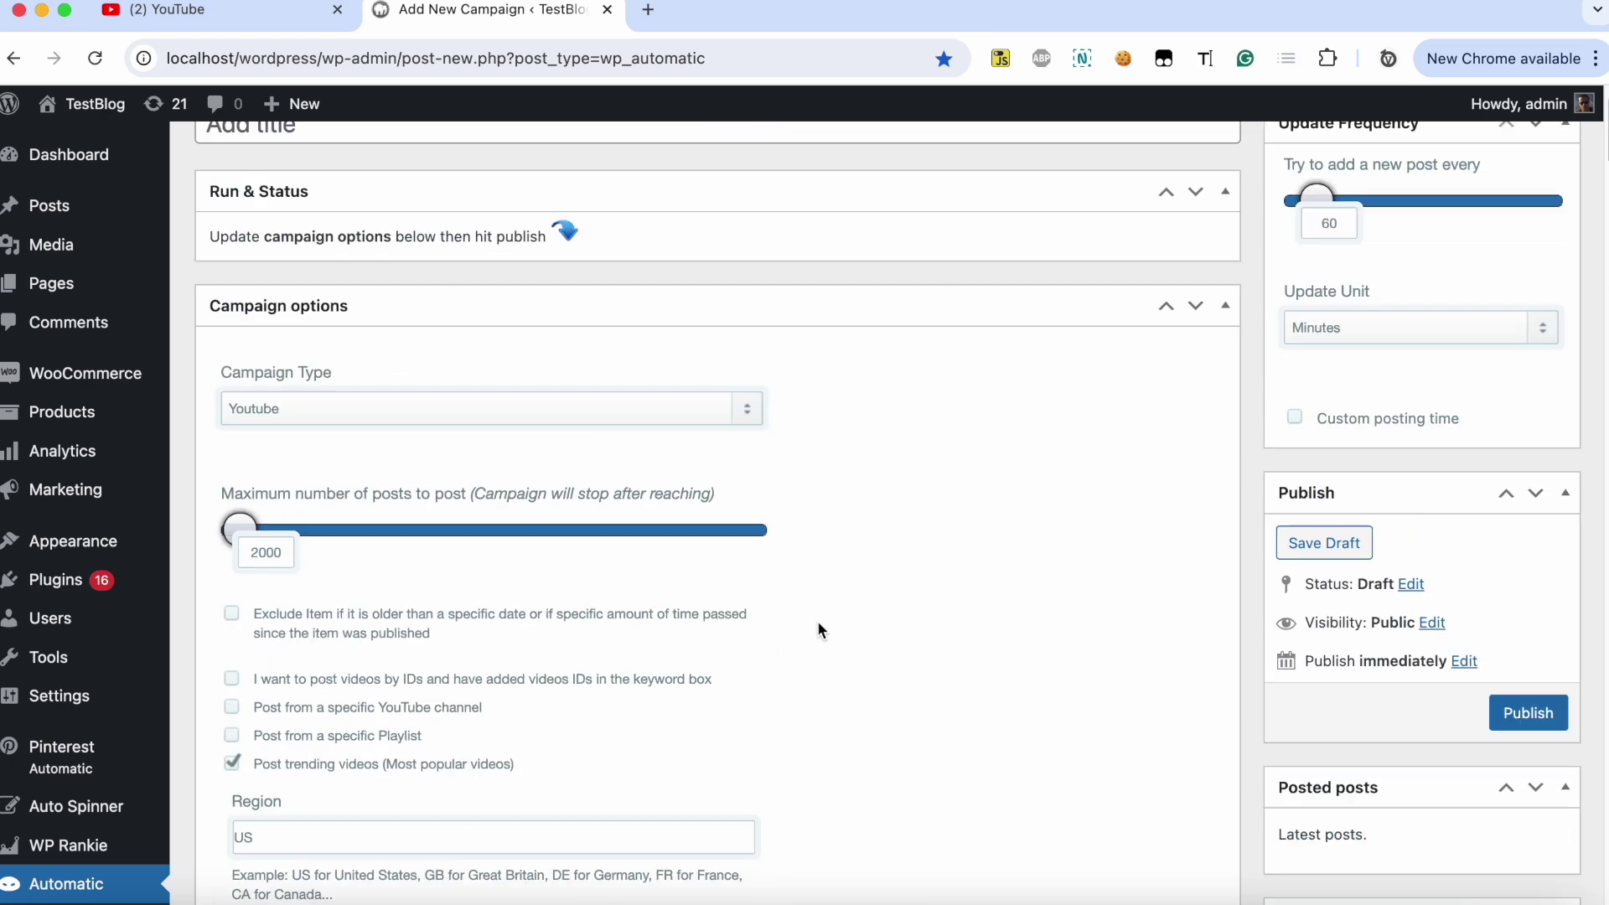
{"action": "scroll", "coordinate": [816, 619], "scroll_direction": "up", "scroll_amount": 3}
- Publish the YouTube trending campaign
{"action": "left_click", "coordinate": [1502, 801]}
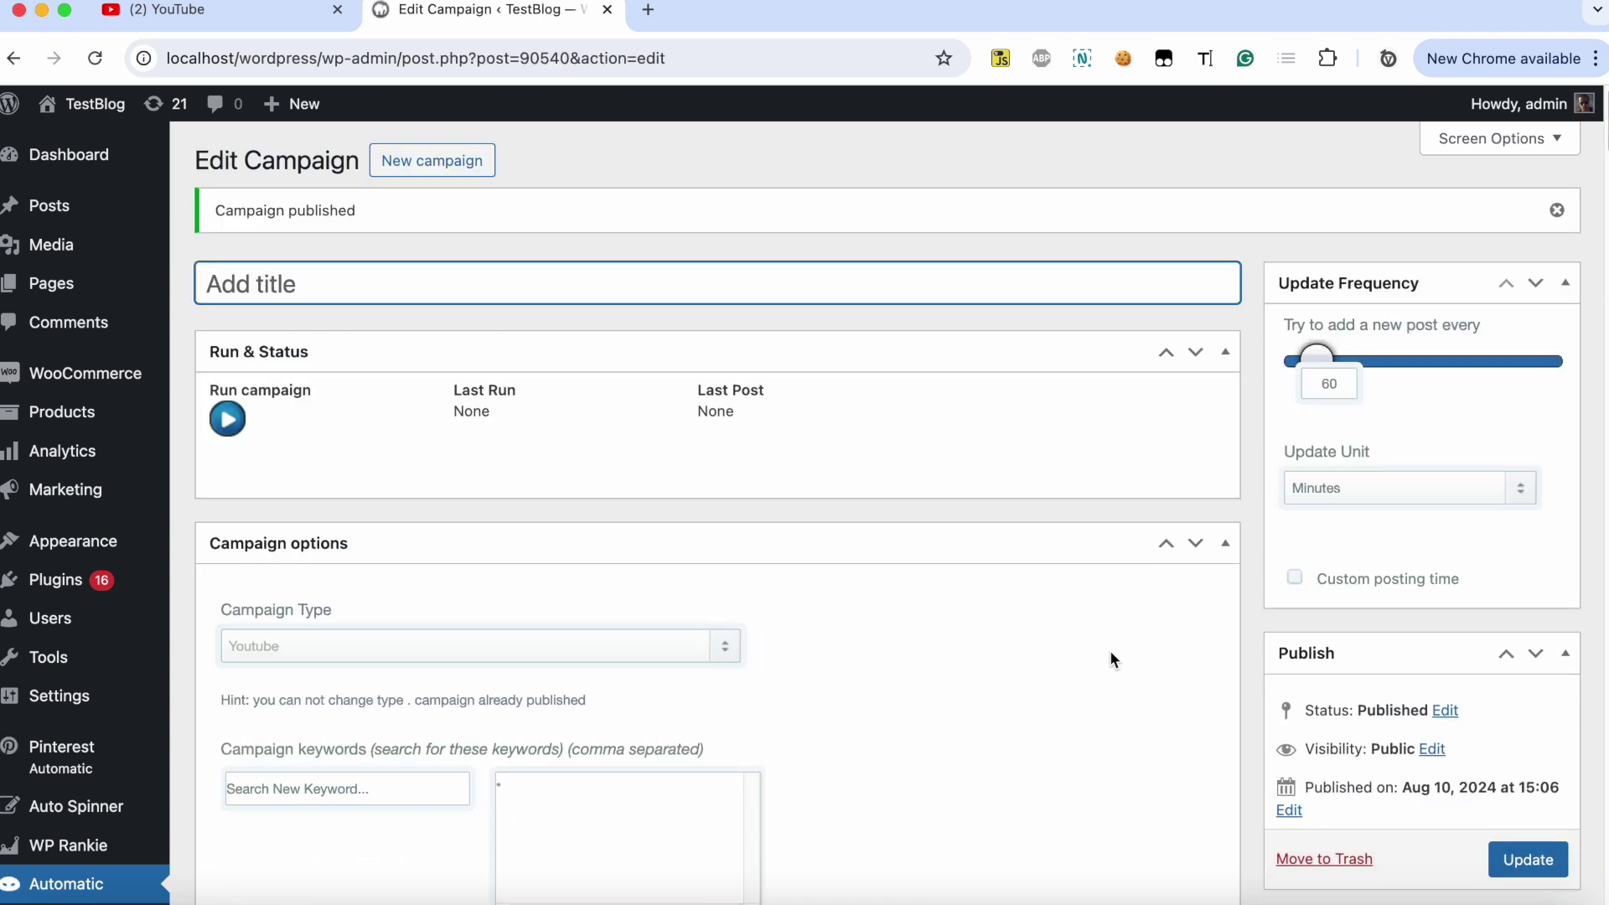
- Run the campaign, importing the Detroit Lions vs. New York Giants highlights video
{"action": "left_click", "coordinate": [227, 419]}
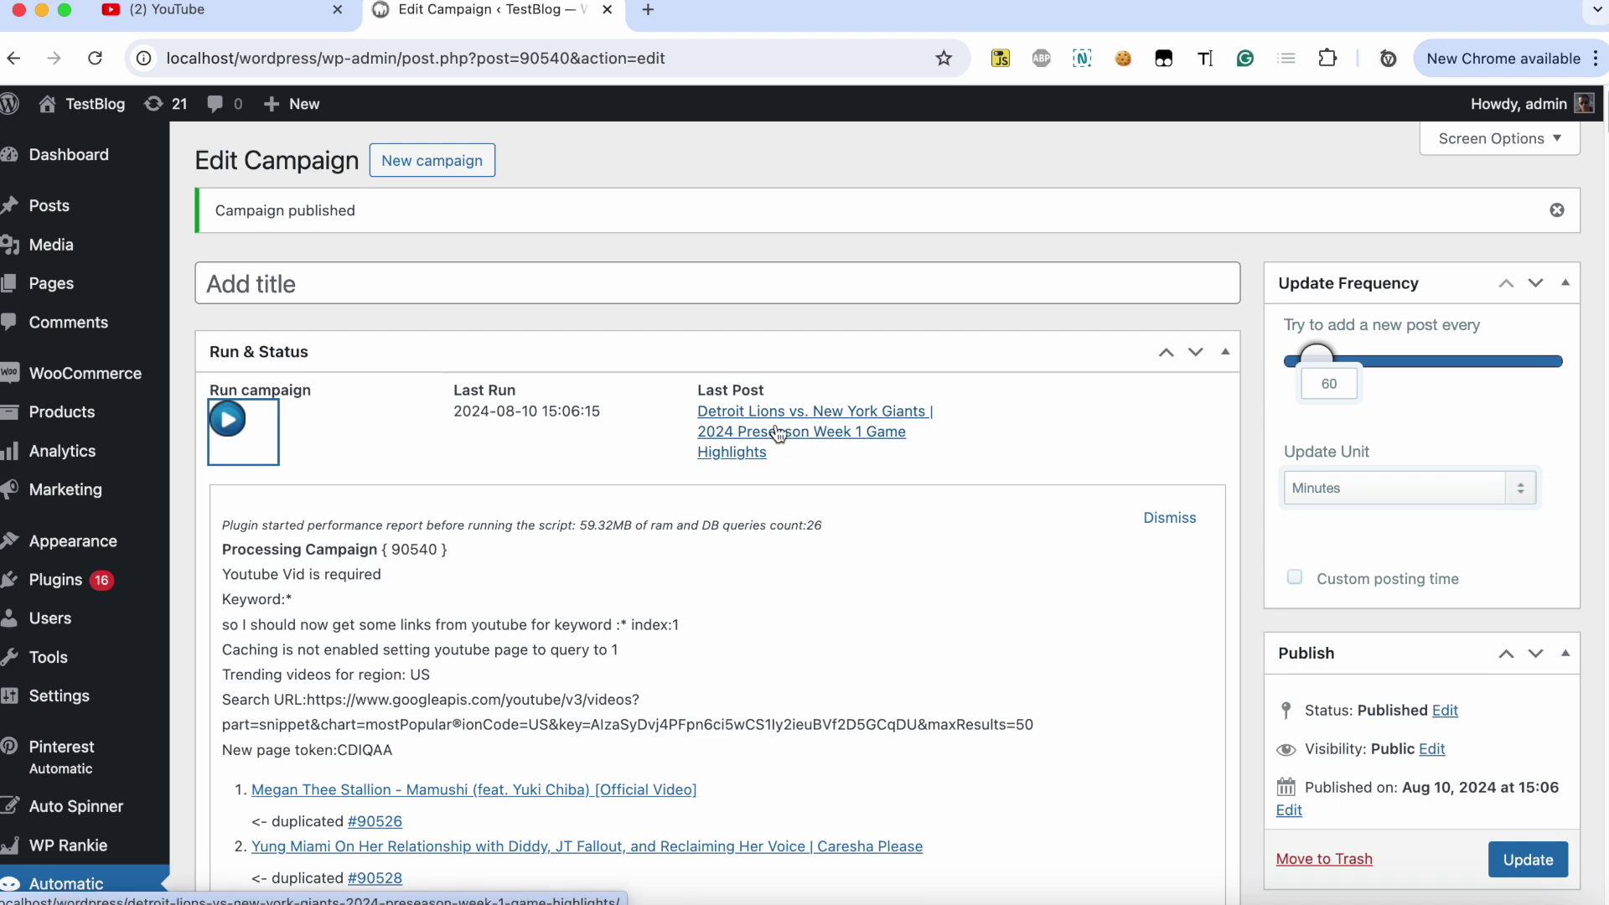
{"action": "scroll", "coordinate": [345, 795], "scroll_direction": "down", "scroll_amount": 1}
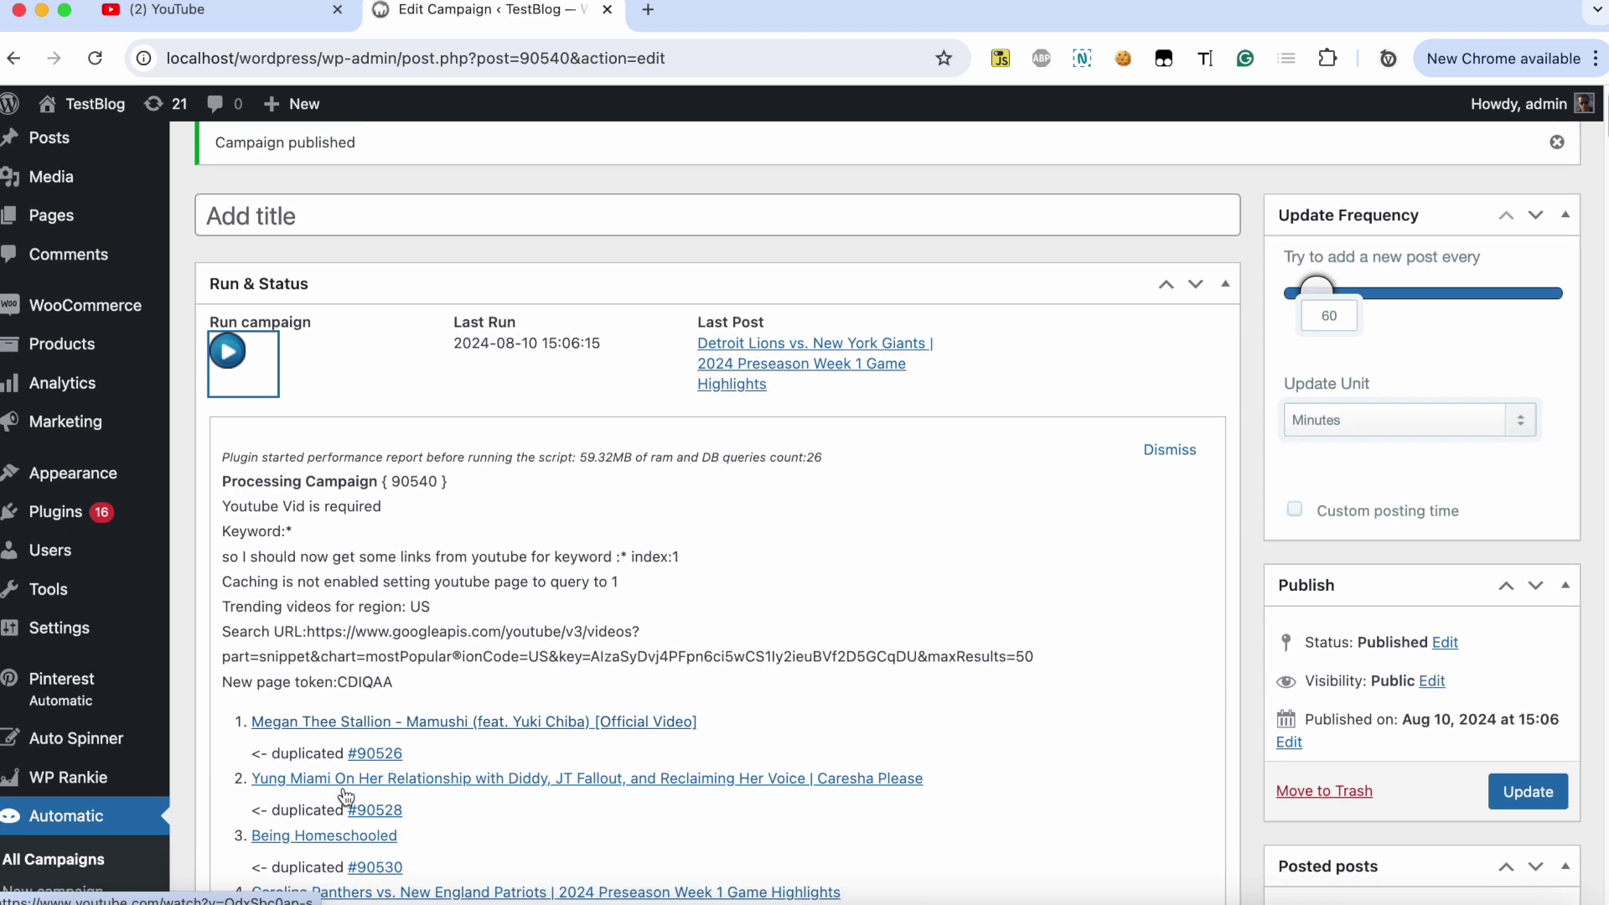
{"action": "scroll", "coordinate": [344, 795], "scroll_direction": "down", "scroll_amount": 2}
{"action": "scroll", "coordinate": [344, 794], "scroll_direction": "up", "scroll_amount": 2}
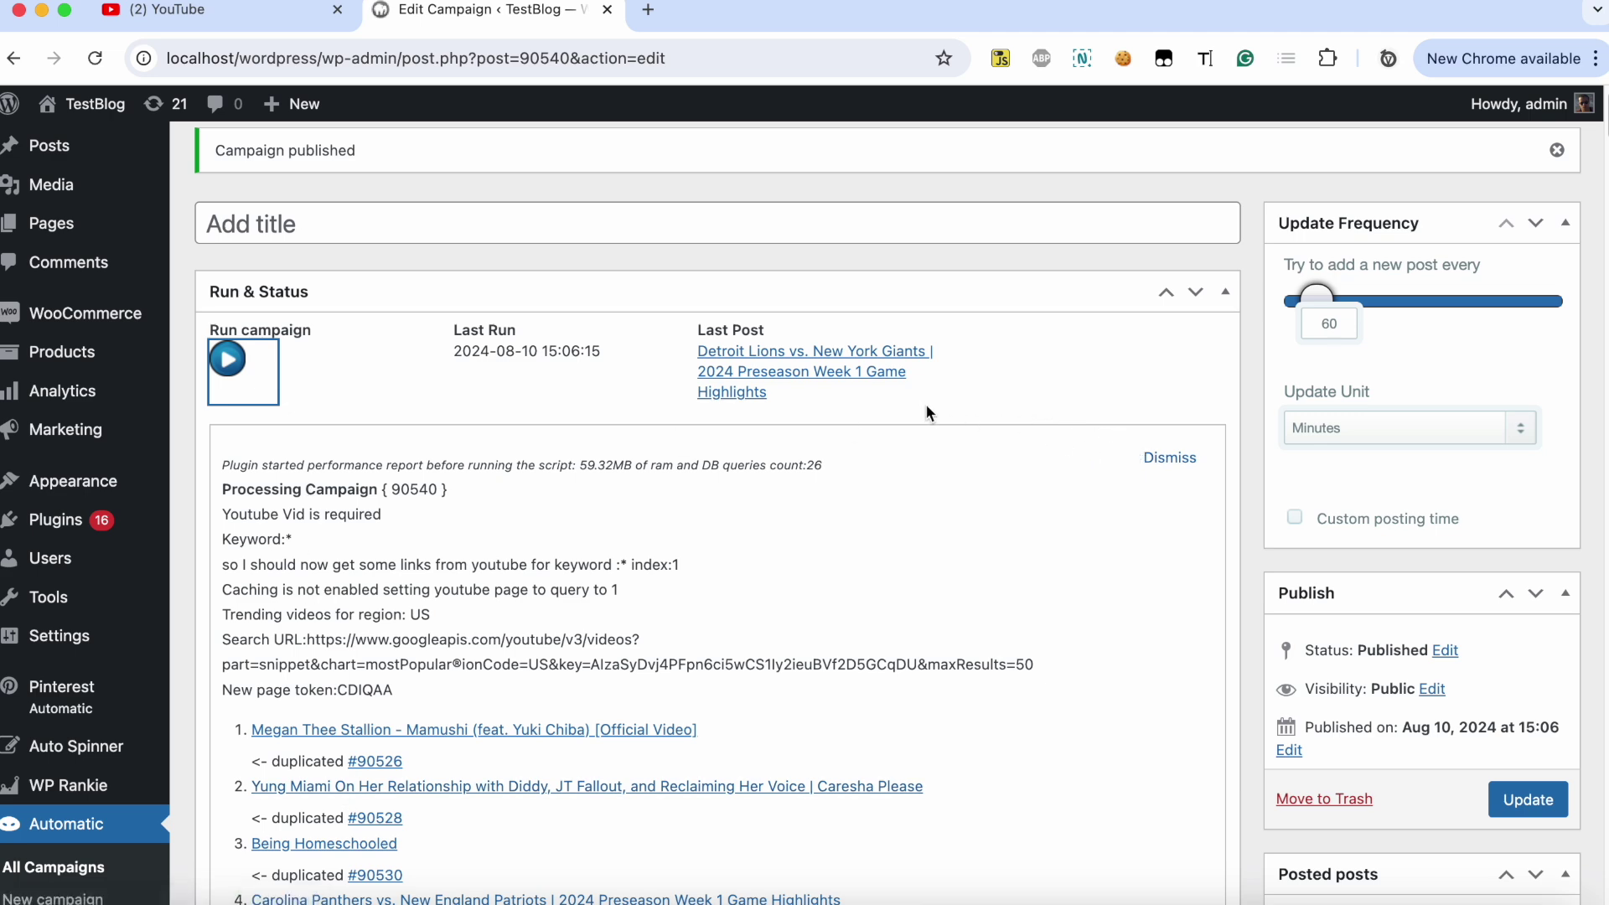
- Dismiss the run log and set Youtube category to Gaming, comparing with YouTube's Gaming tab
{"action": "left_click", "coordinate": [1169, 457]}
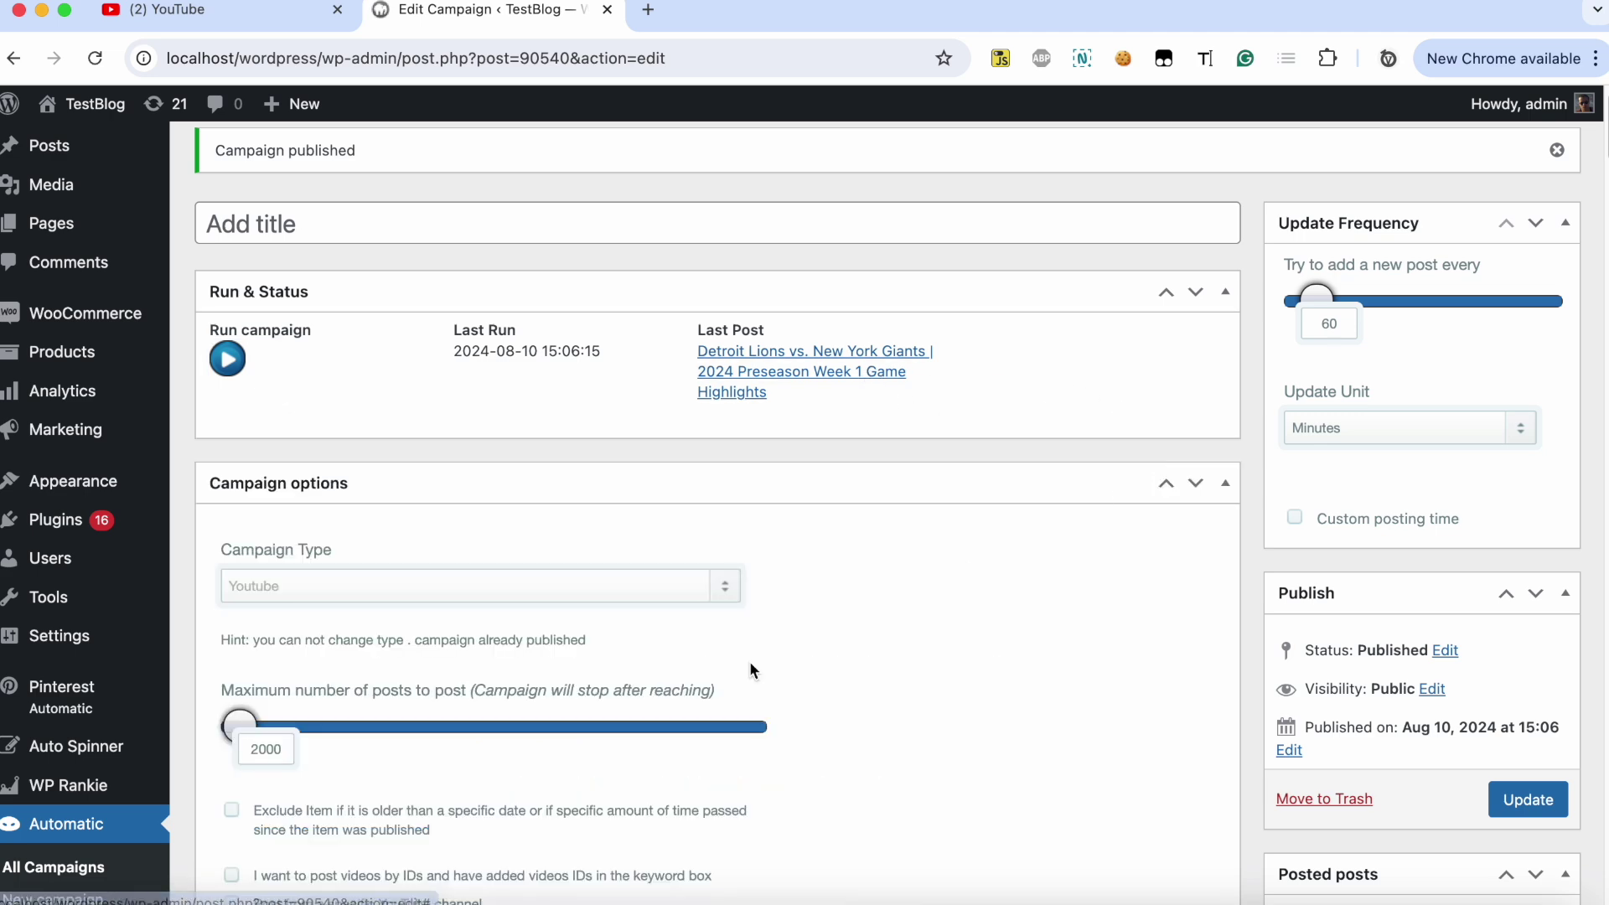
{"action": "scroll", "coordinate": [664, 695], "scroll_direction": "down", "scroll_amount": 5}
{"action": "scroll", "coordinate": [665, 696], "scroll_direction": "down", "scroll_amount": 3}
{"action": "scroll", "coordinate": [666, 695], "scroll_direction": "down", "scroll_amount": 1}
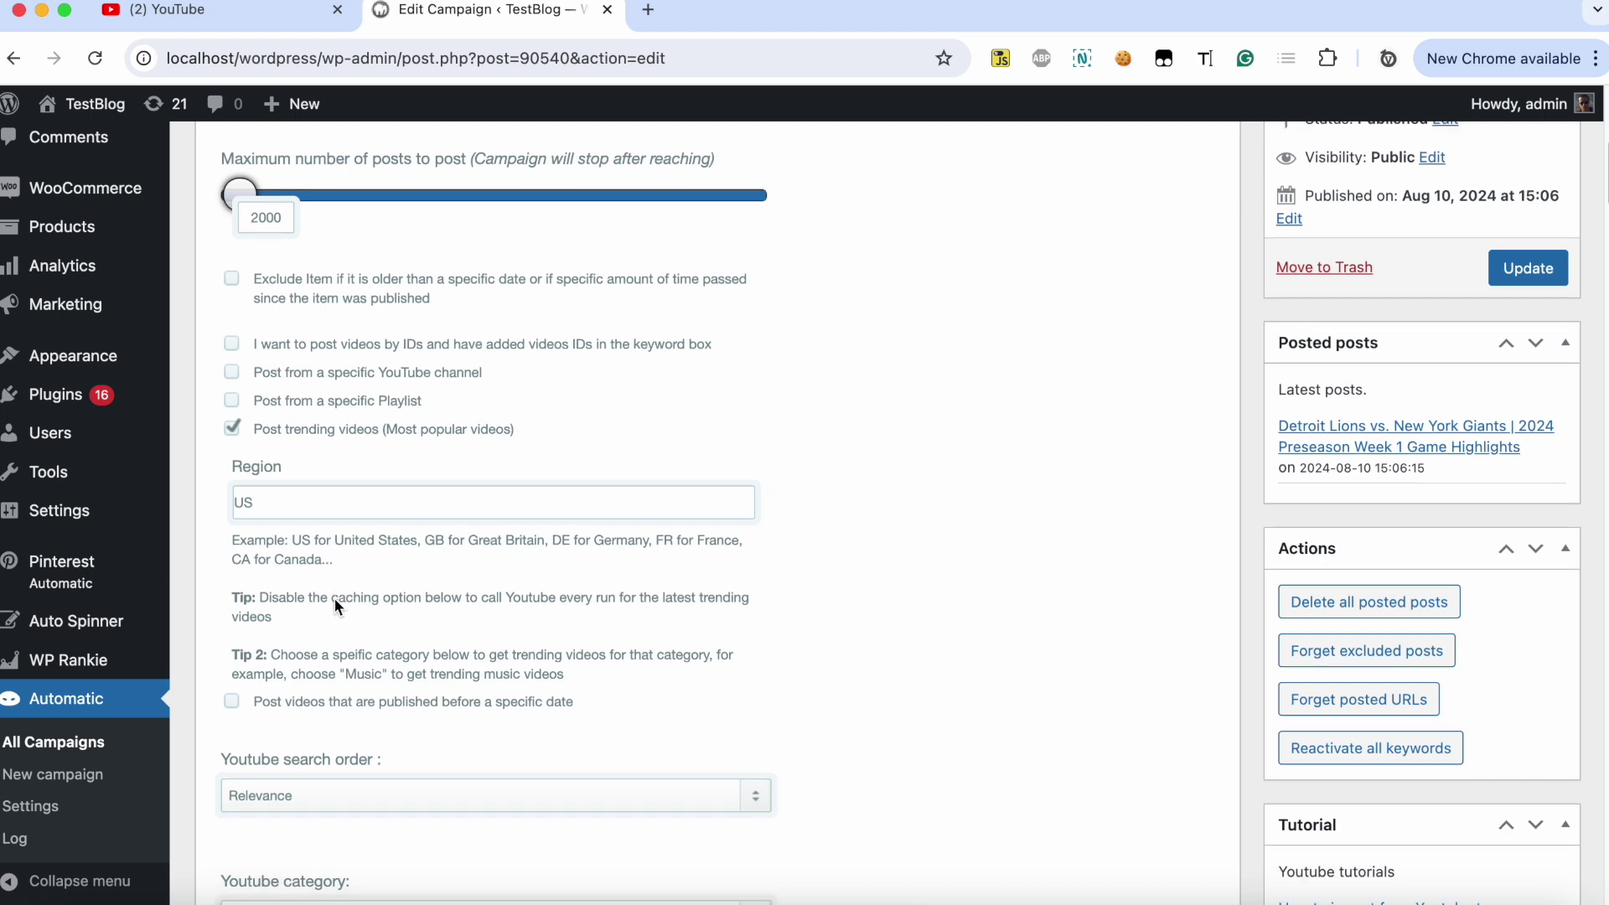
{"action": "scroll", "coordinate": [334, 604], "scroll_direction": "down", "scroll_amount": 3}
{"action": "scroll", "coordinate": [333, 603], "scroll_direction": "down", "scroll_amount": 2}
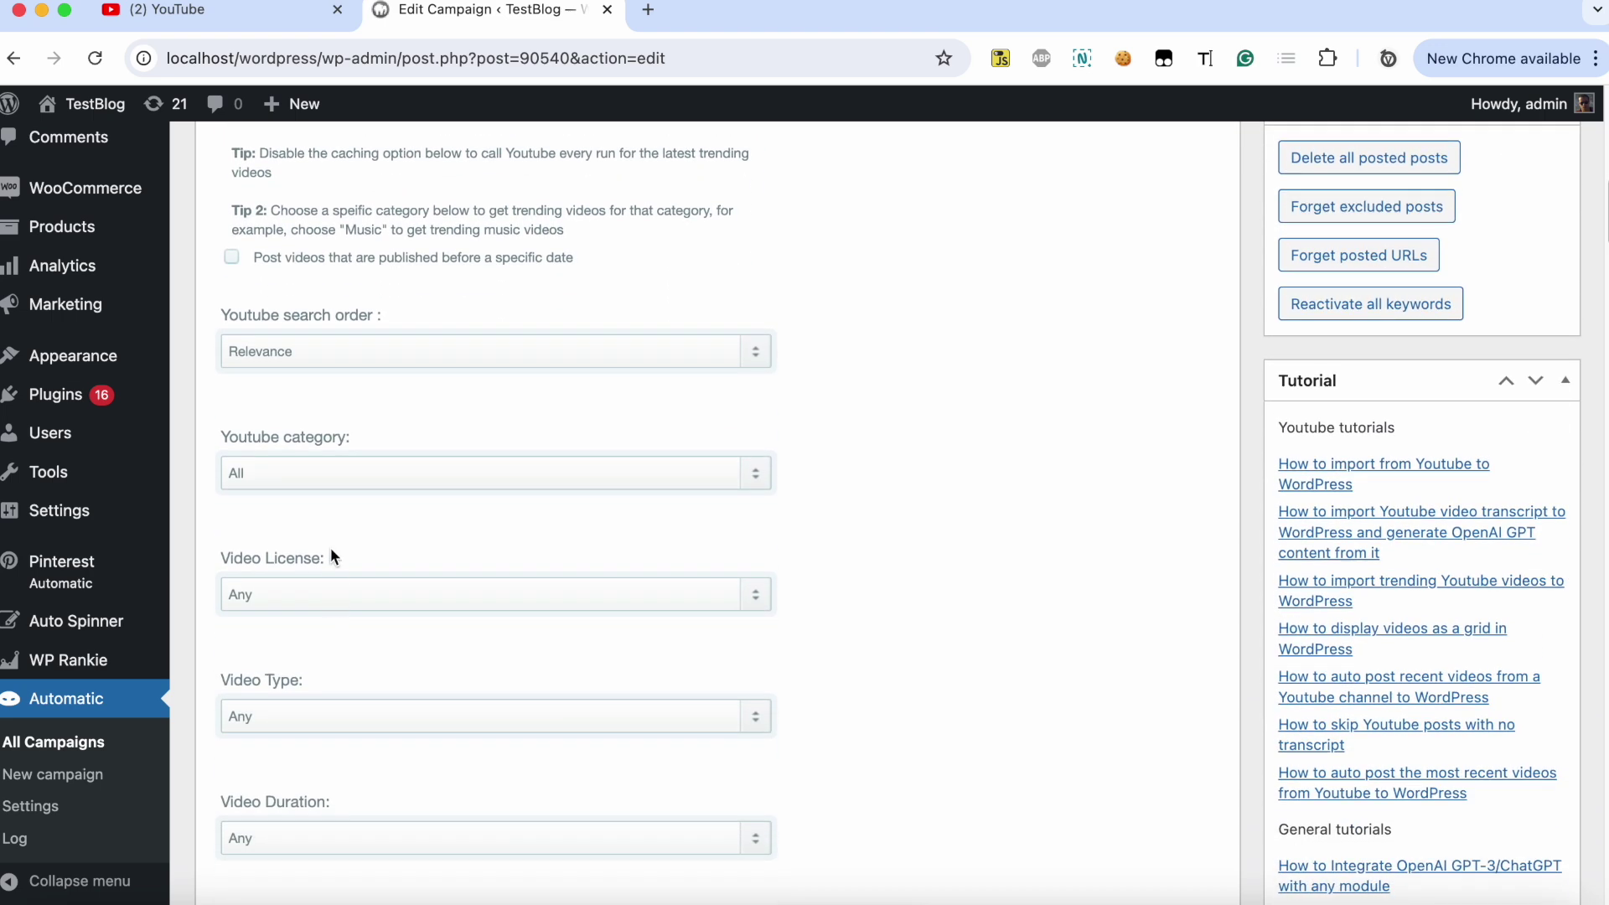
{"action": "left_click", "coordinate": [347, 475]}
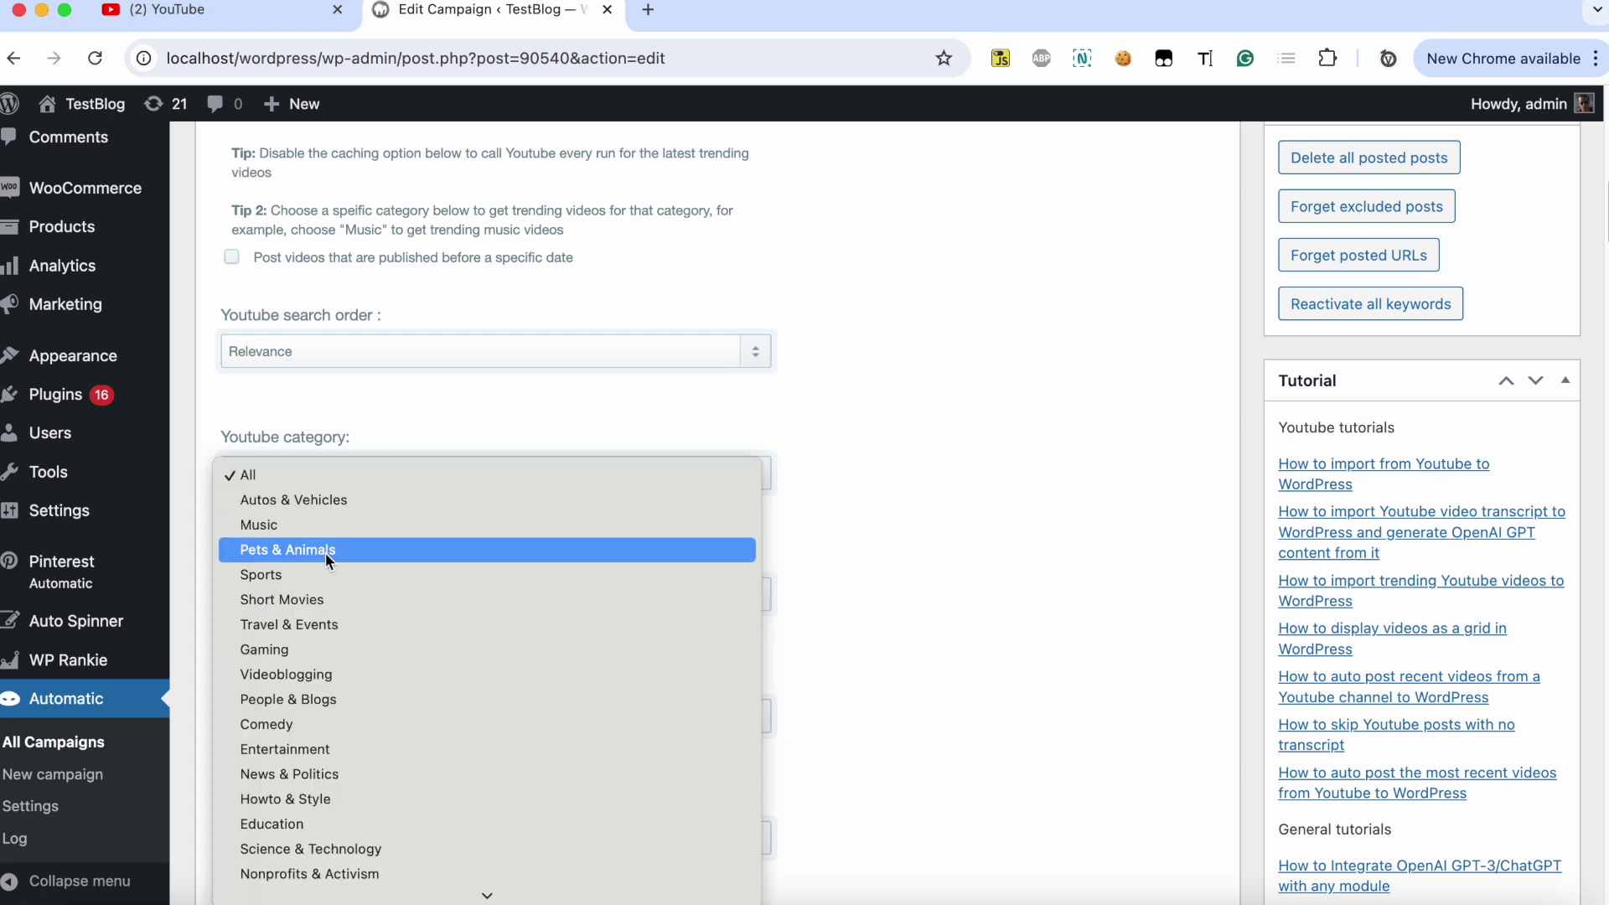
{"action": "left_click", "coordinate": [297, 649]}
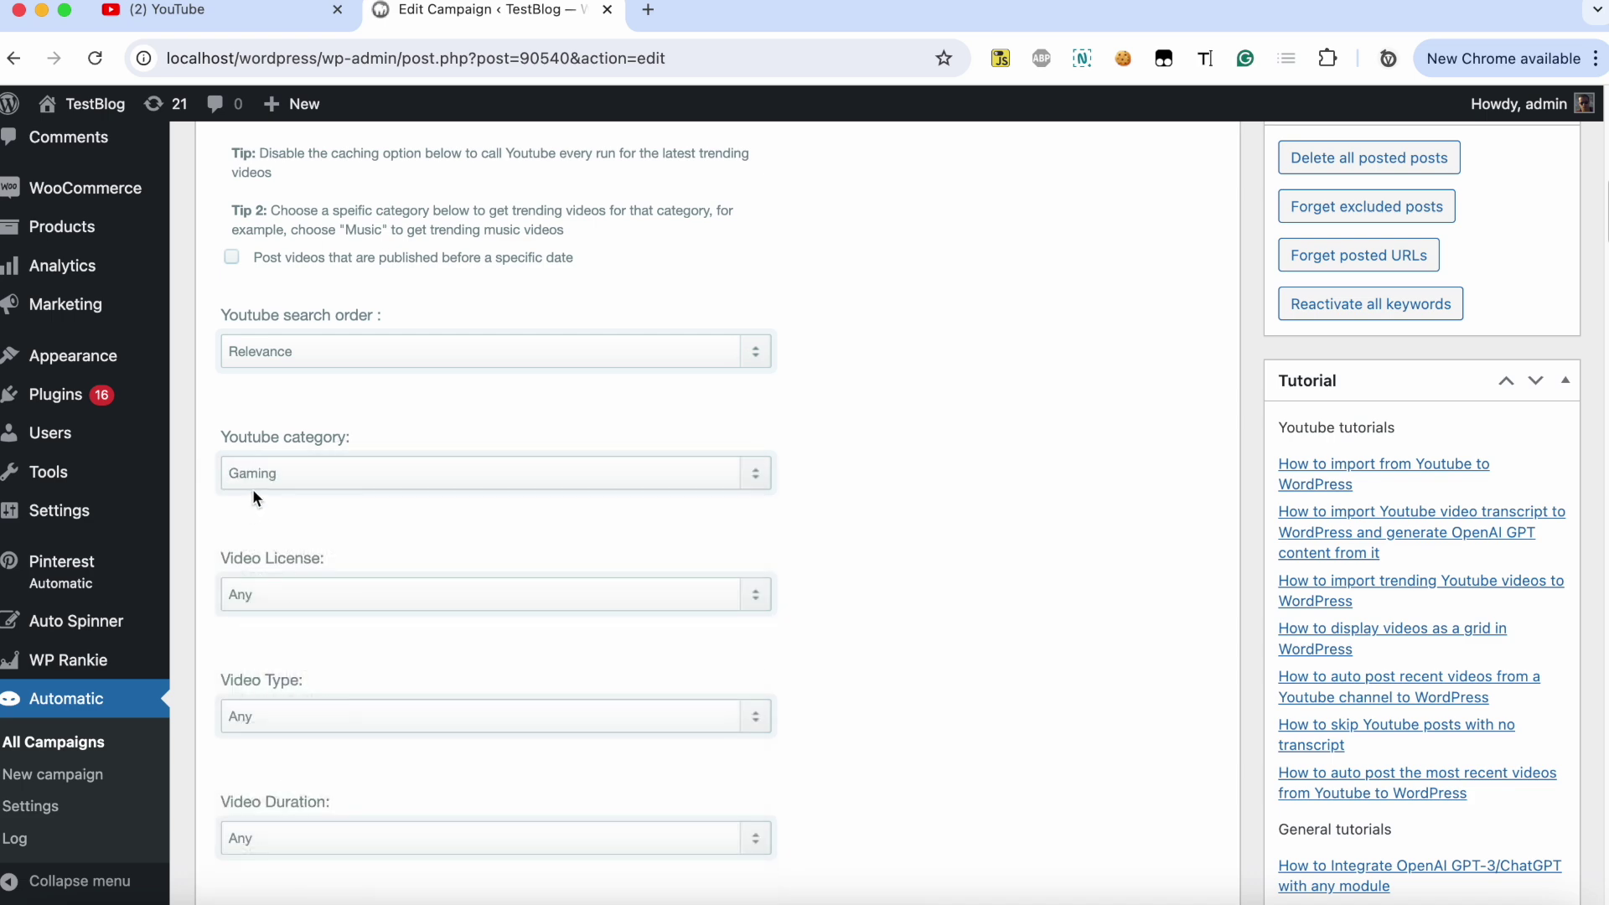
{"action": "left_click", "coordinate": [201, 8]}
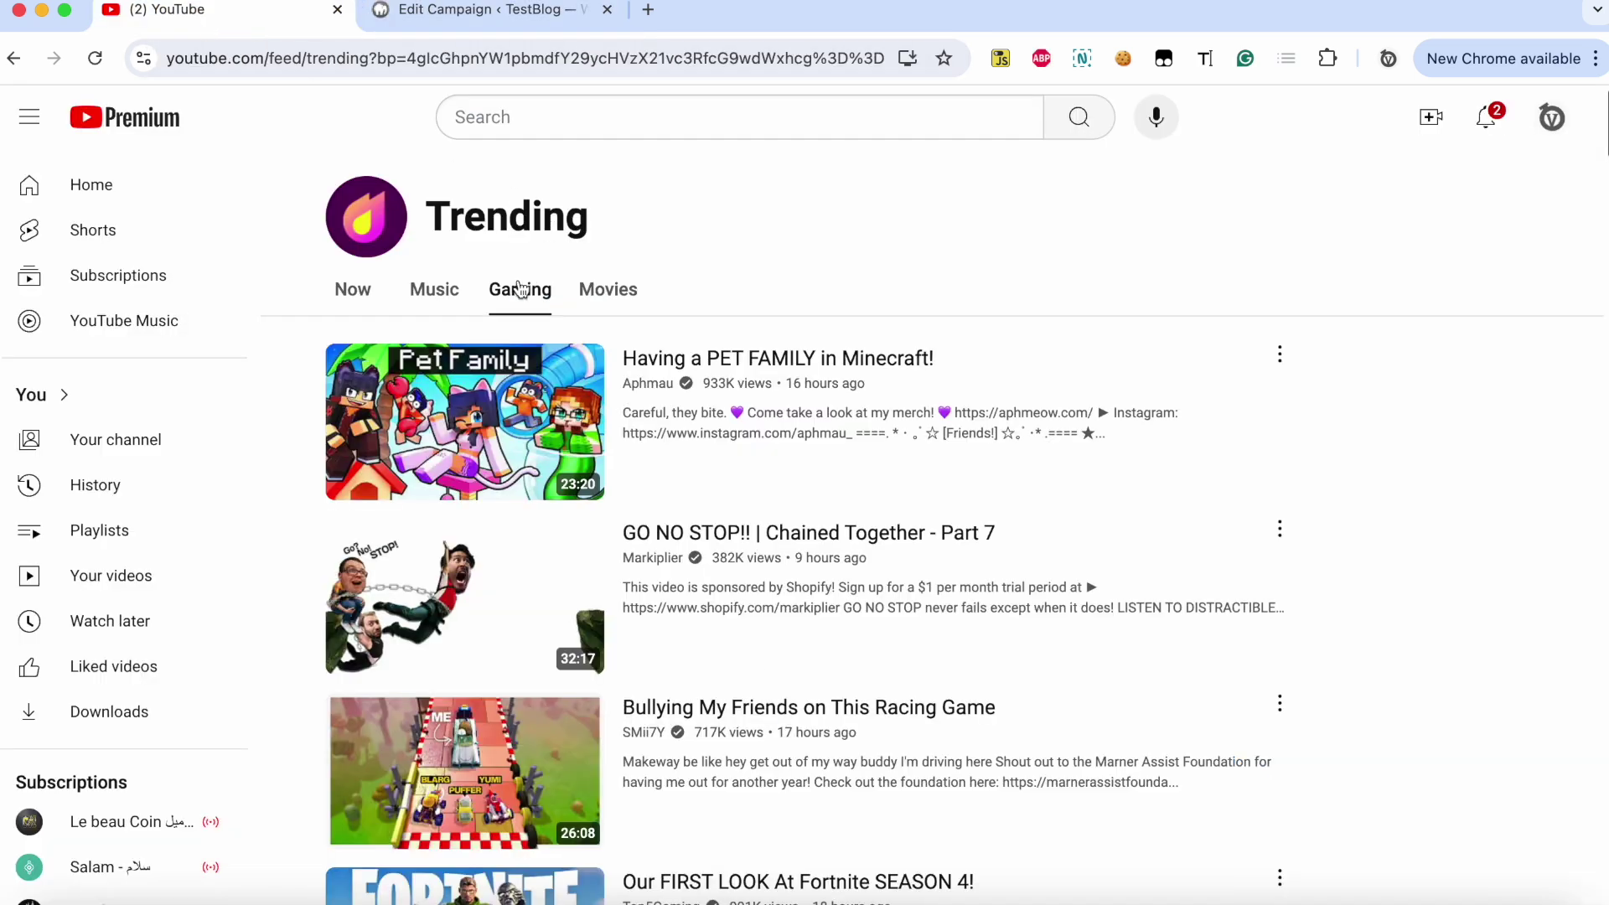
{"action": "left_click", "coordinate": [480, 9]}
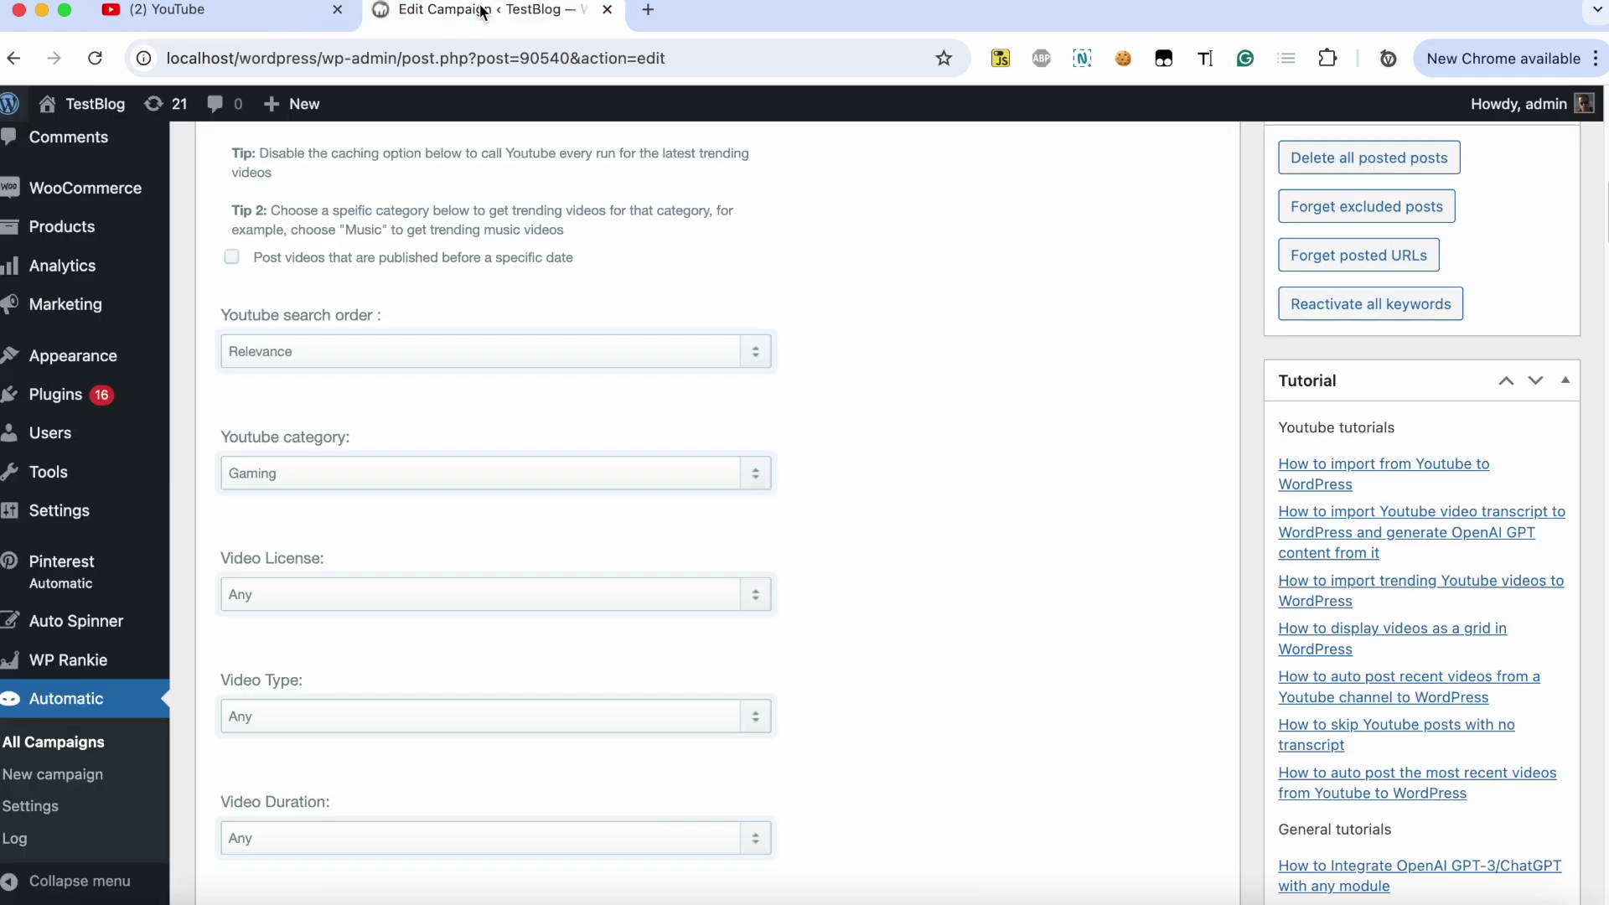
{"action": "scroll", "coordinate": [1212, 444], "scroll_direction": "up", "scroll_amount": 5}
{"action": "scroll", "coordinate": [1213, 444], "scroll_direction": "up", "scroll_amount": 4}
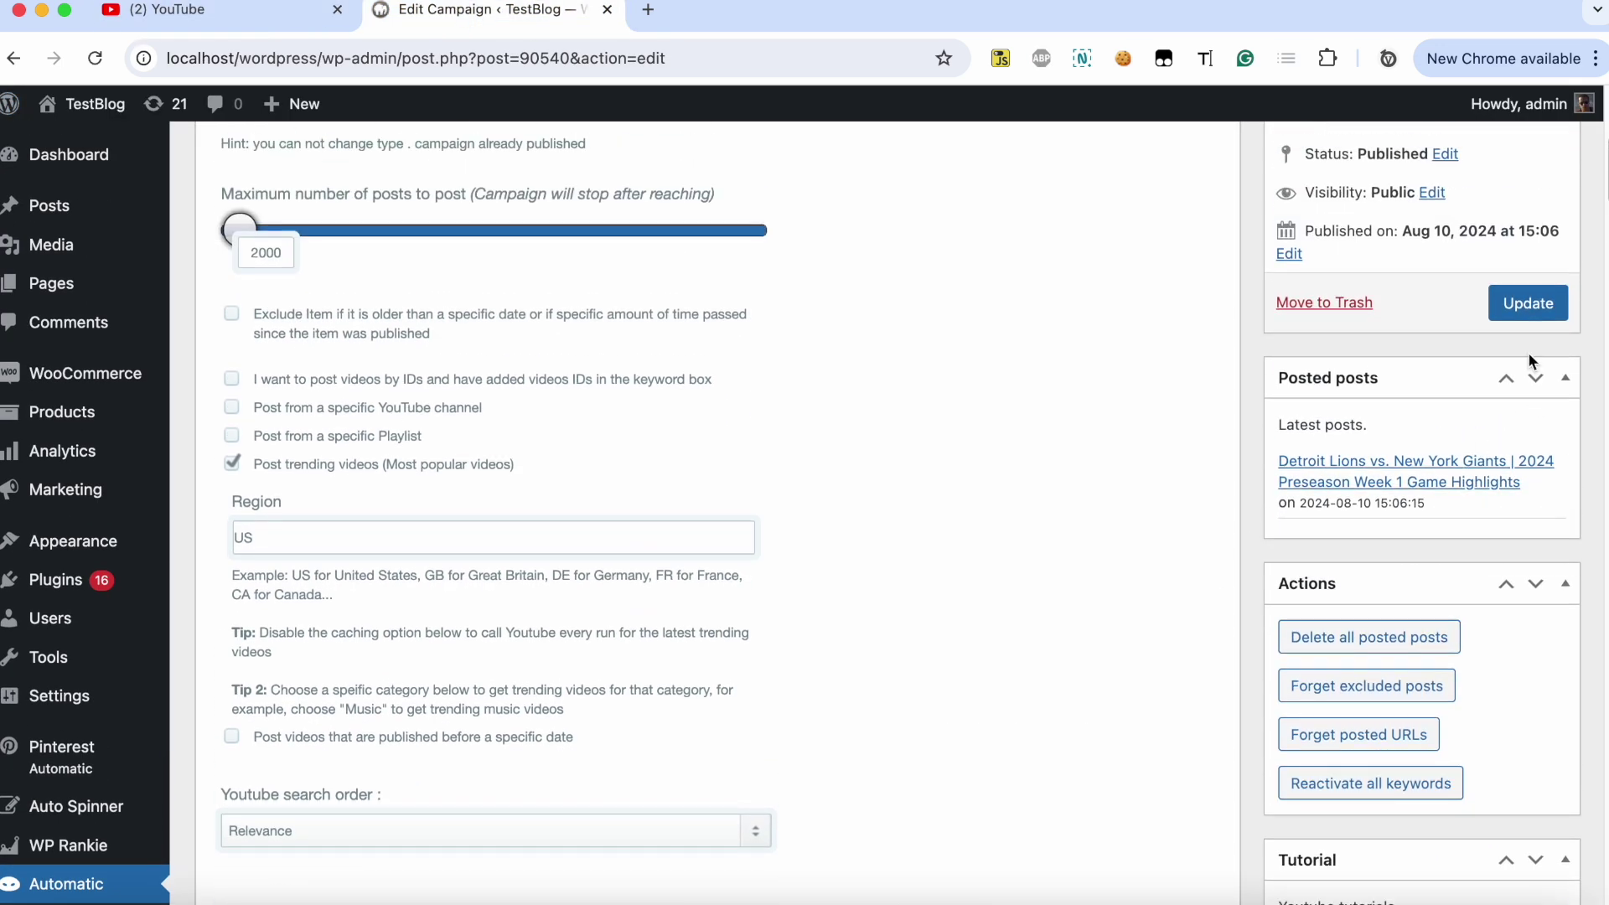
- Update the Gaming-filtered campaign and start a fresh run
{"action": "left_click", "coordinate": [1520, 308]}
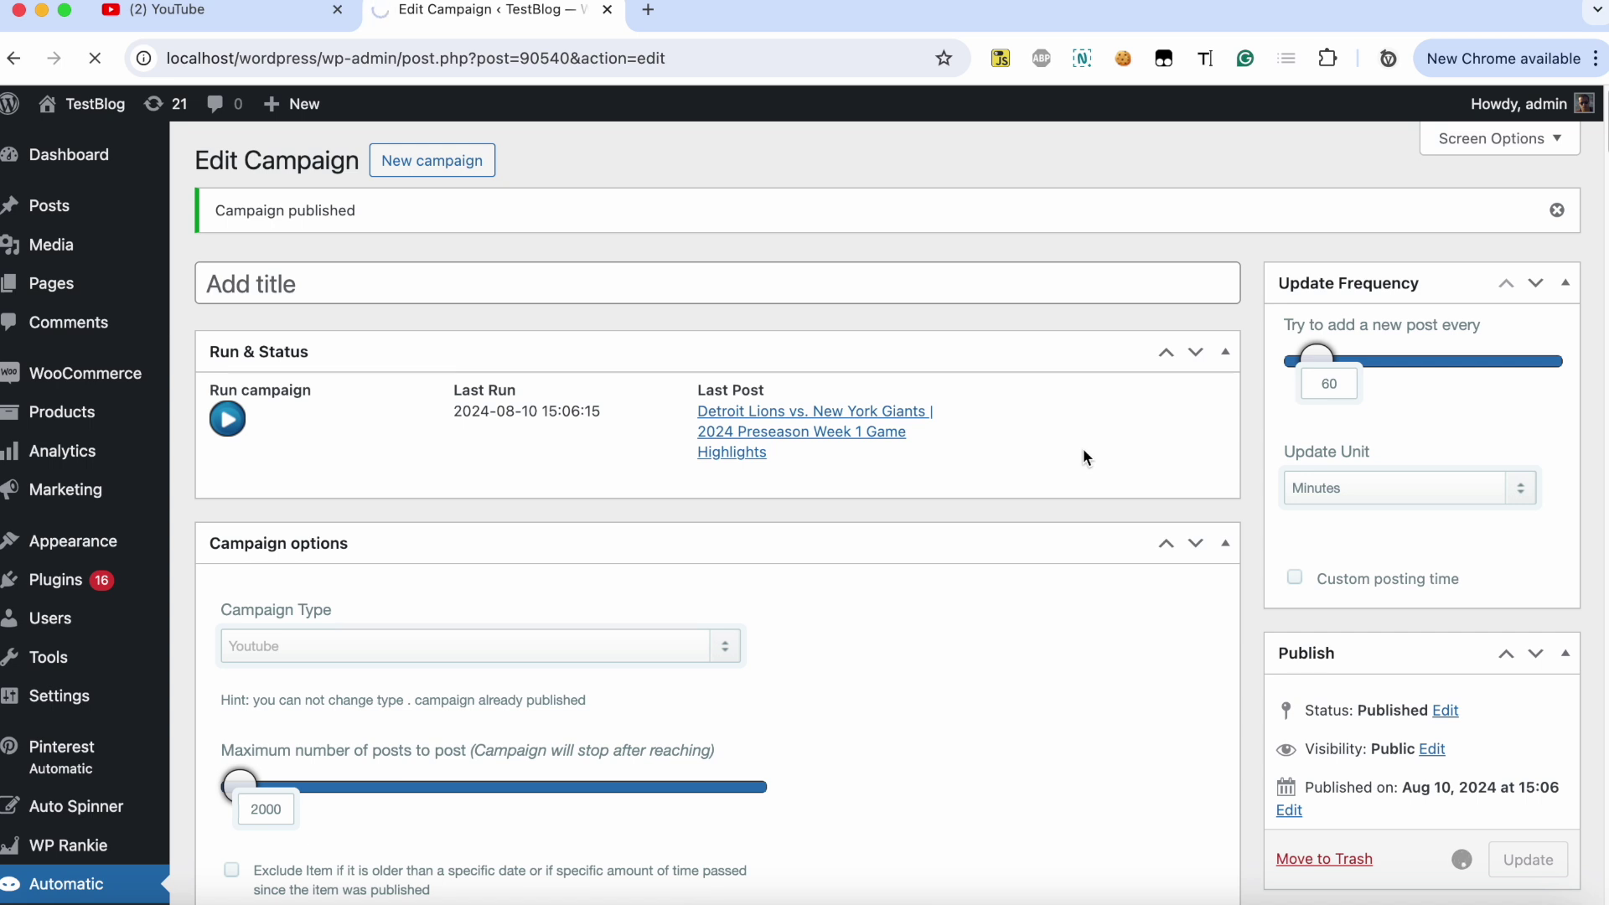
{"action": "left_click", "coordinate": [228, 418]}
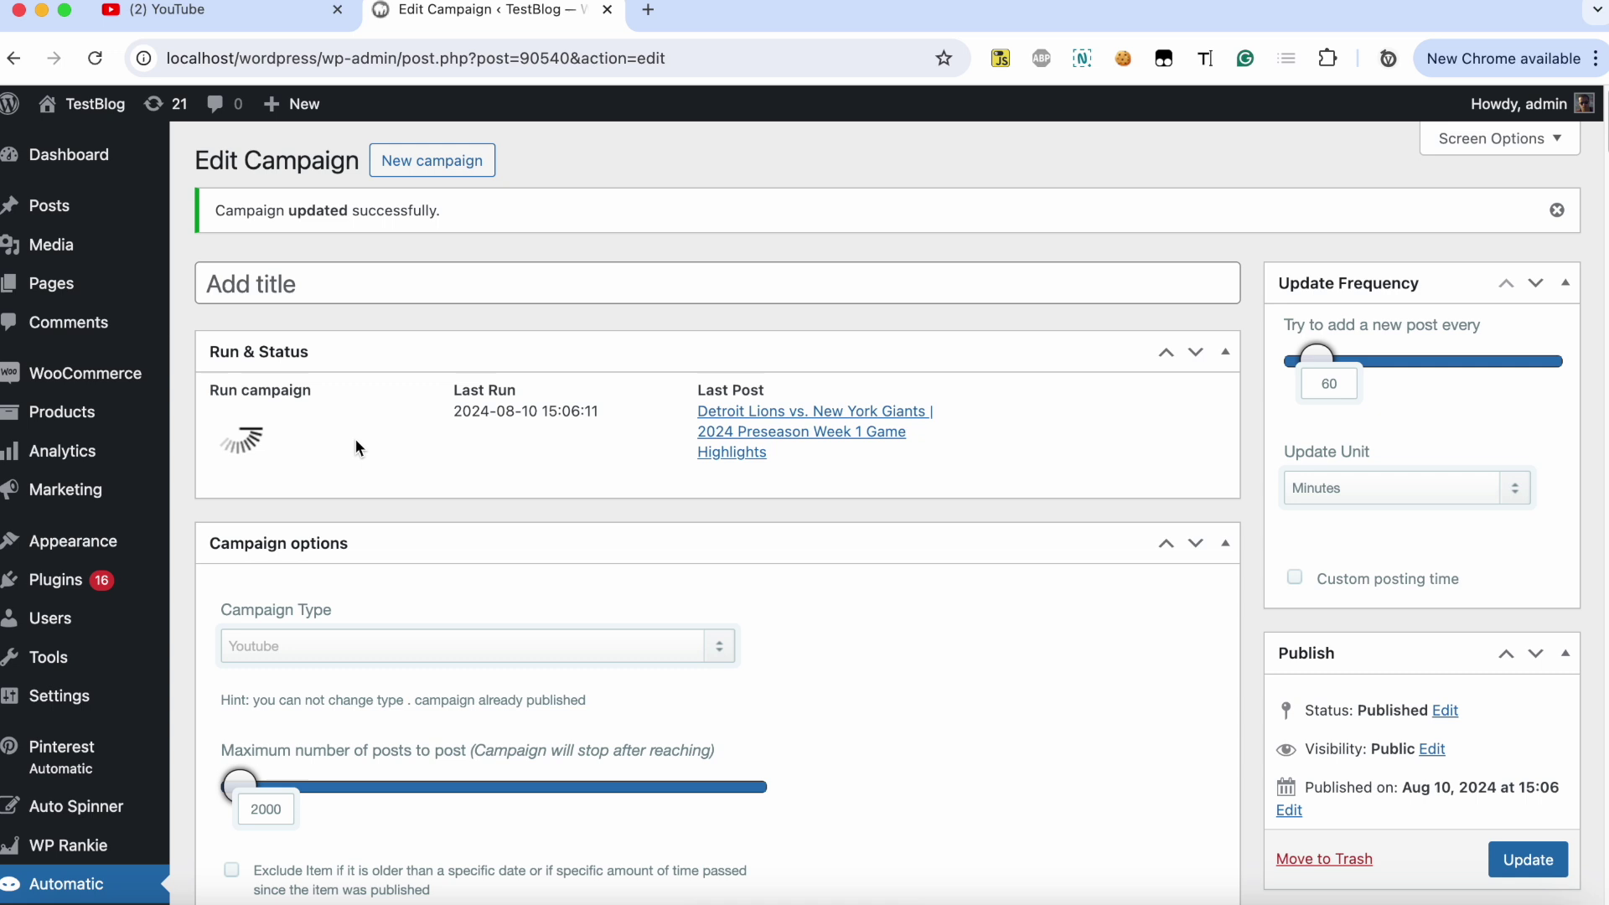